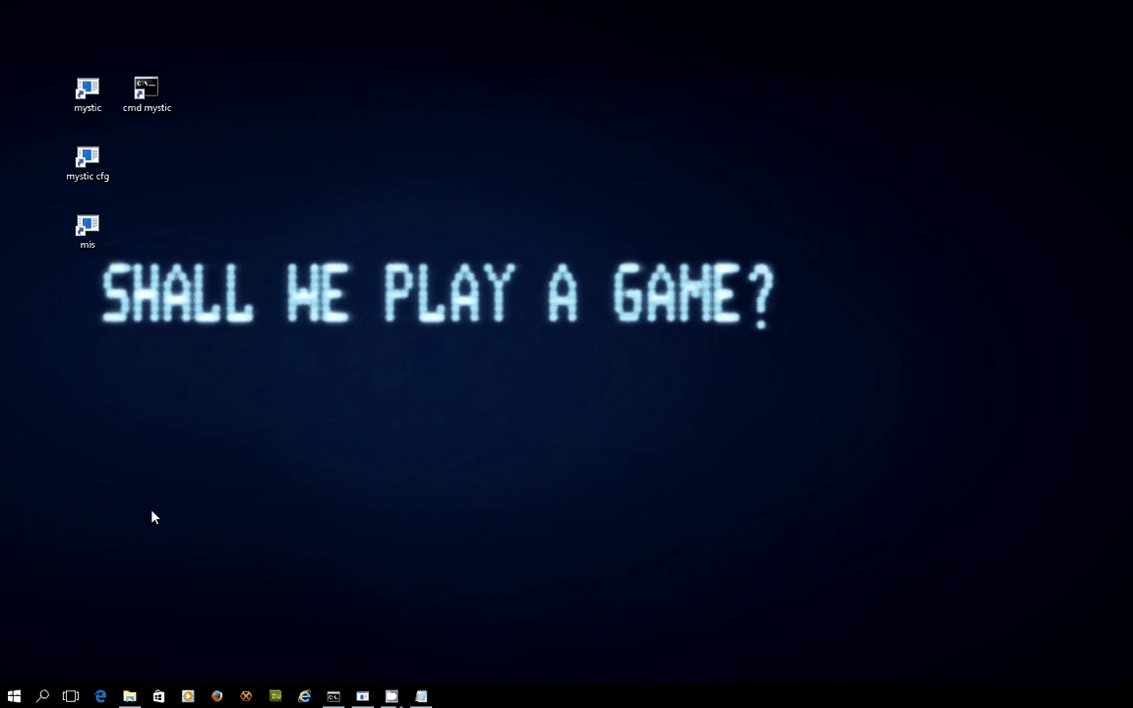
Locate the zip, unzip and mailin files in the C:\mystic folder, and minimize the folder window.
{"action": "left_click", "coordinate": [129, 696]}
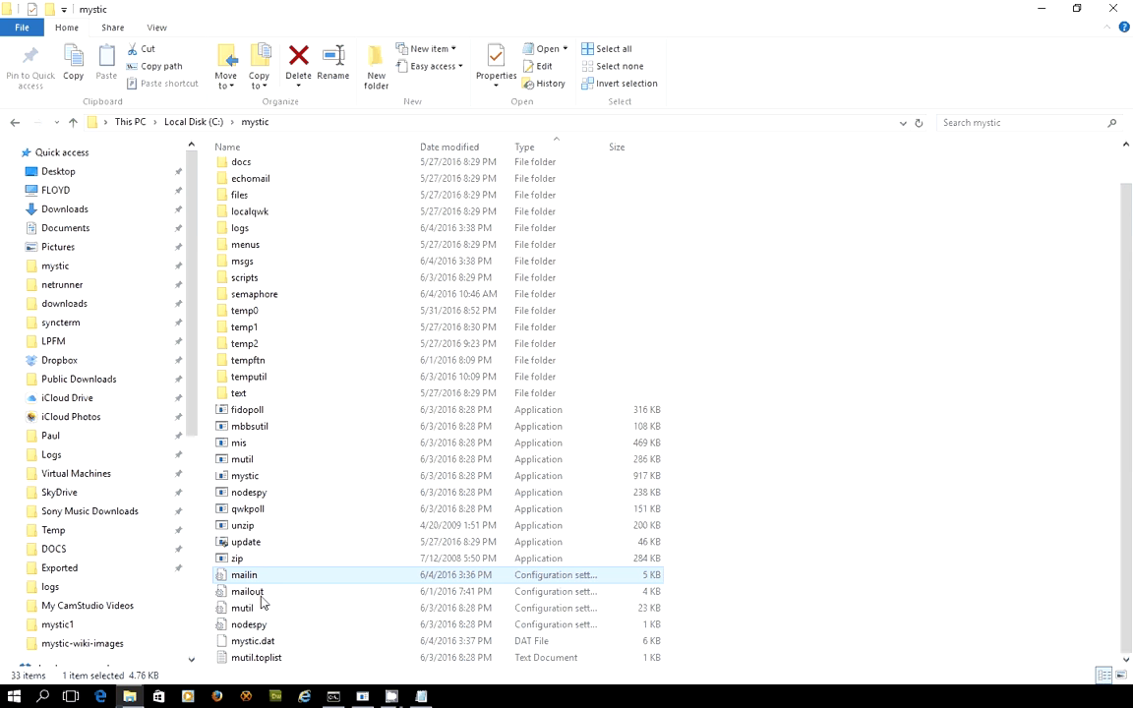
{"action": "left_click", "coordinate": [268, 560]}
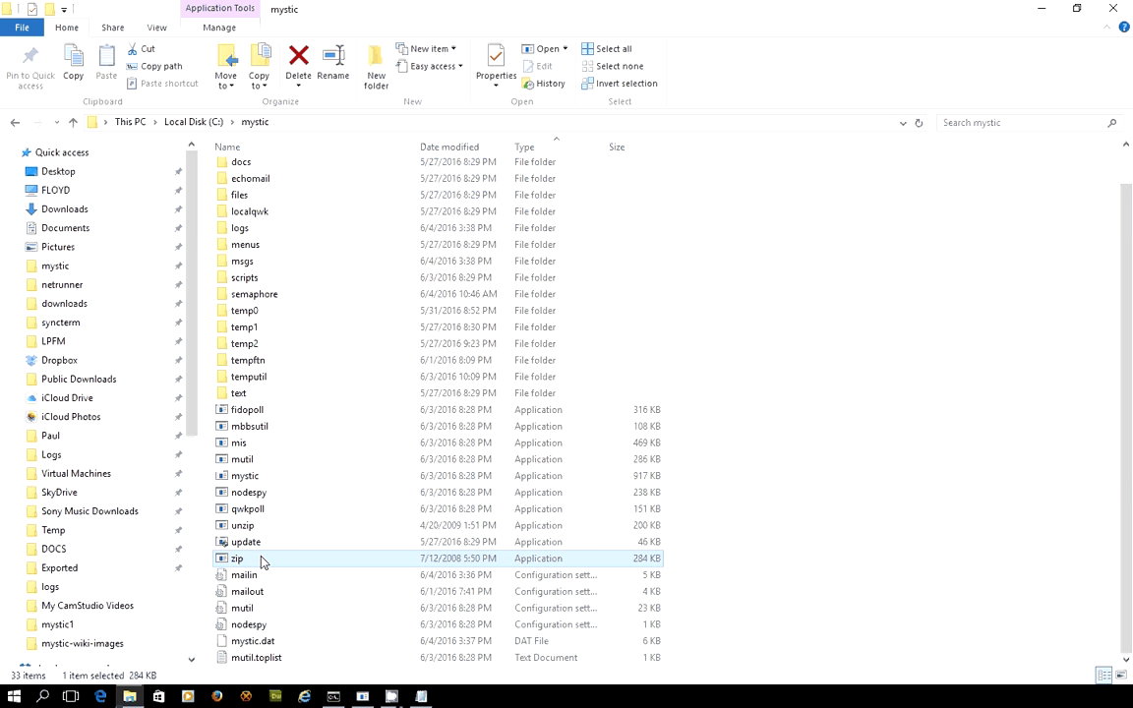
{"action": "left_click", "coordinate": [260, 529]}
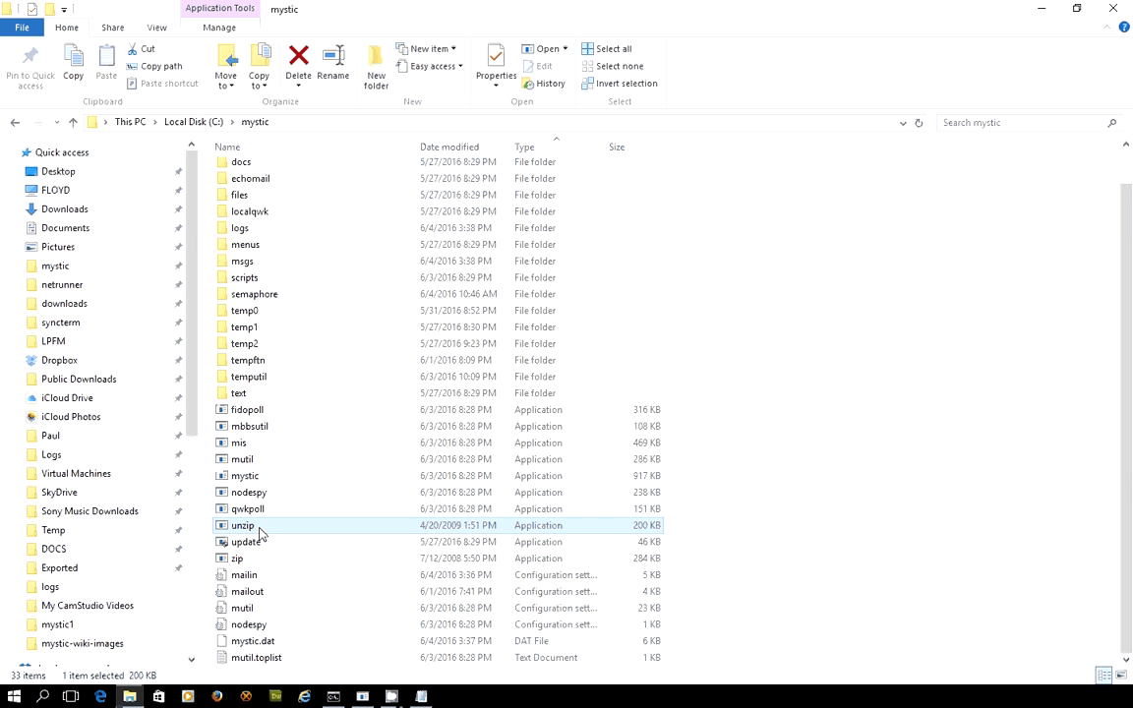
{"action": "left_click", "coordinate": [280, 580]}
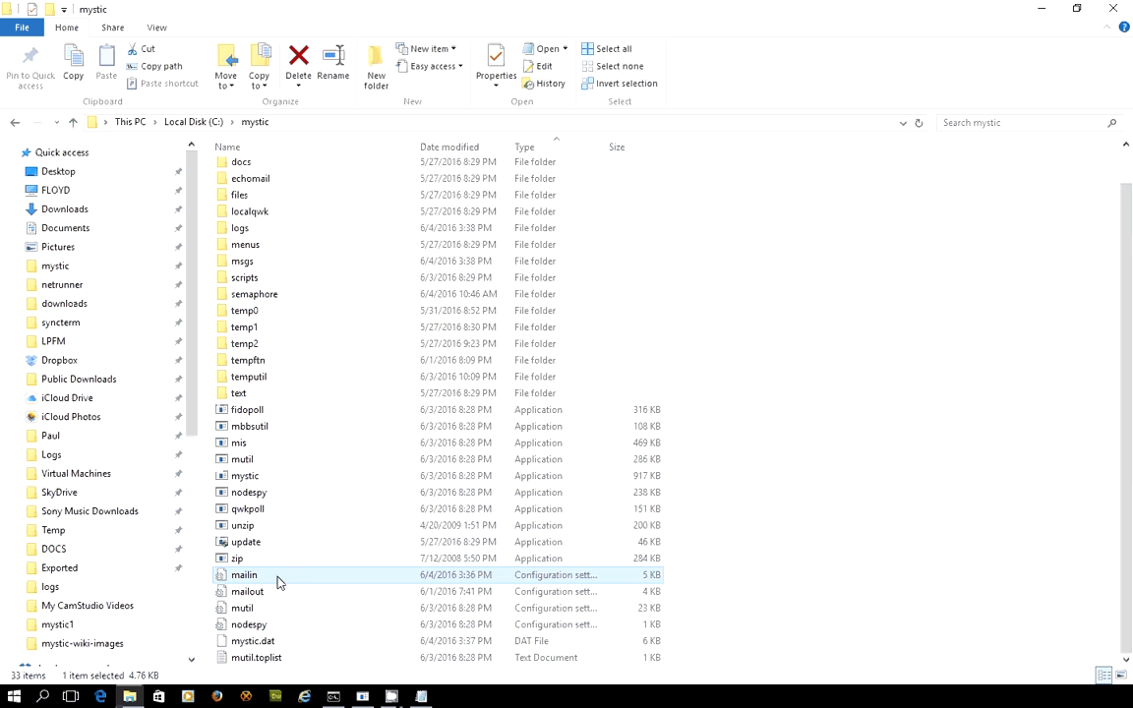
{"action": "left_click", "coordinate": [1040, 9]}
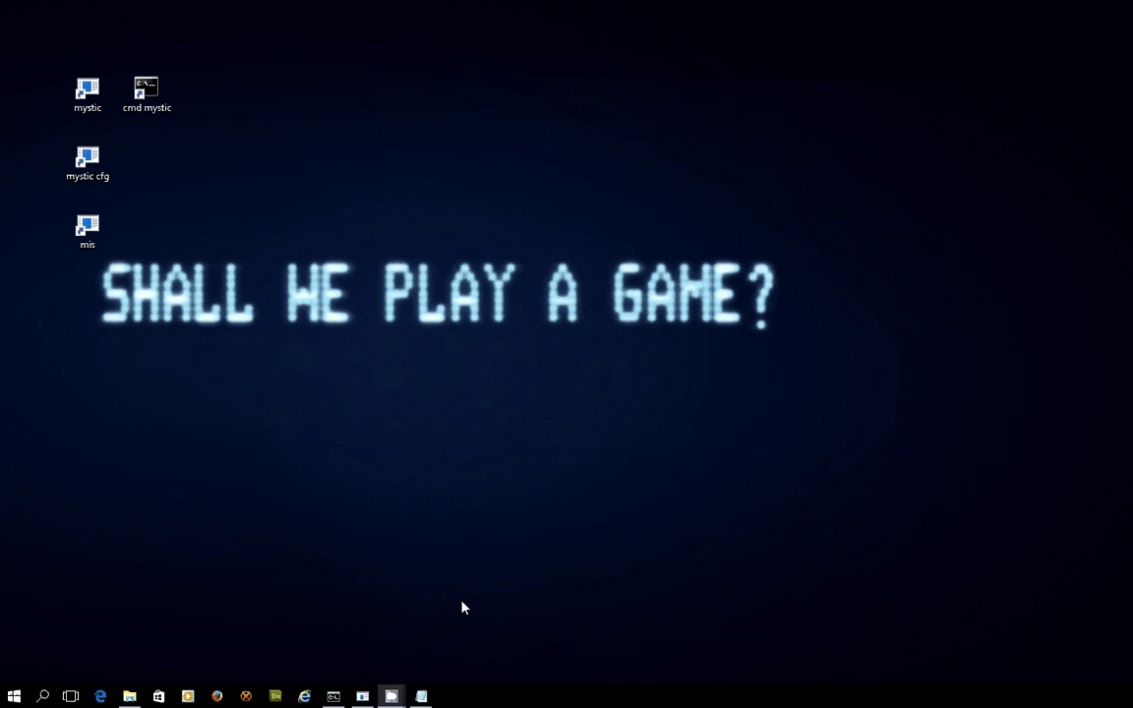
Switch to the mailin file in Notepad and examine its abilities list and the ImportEchoMail entry under [General].
{"action": "left_click", "coordinate": [421, 696]}
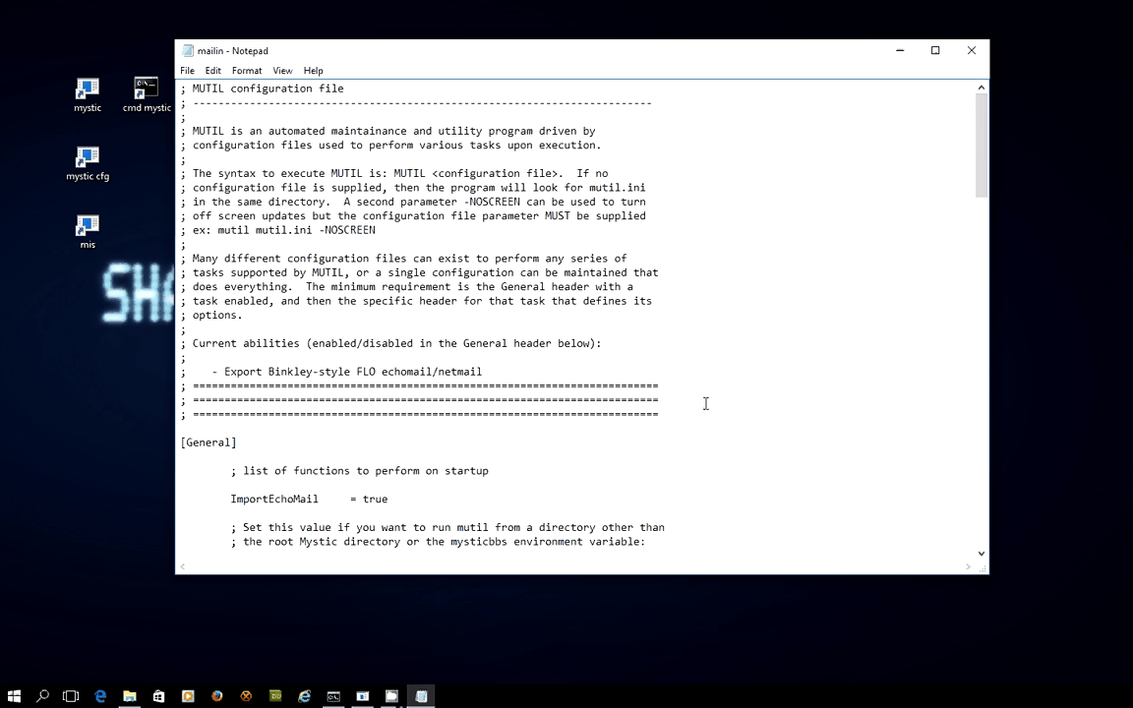
{"action": "scroll", "coordinate": [679, 393], "scroll_direction": "down", "scroll_amount": 1}
{"action": "scroll", "coordinate": [670, 359], "scroll_direction": "down", "scroll_amount": 4}
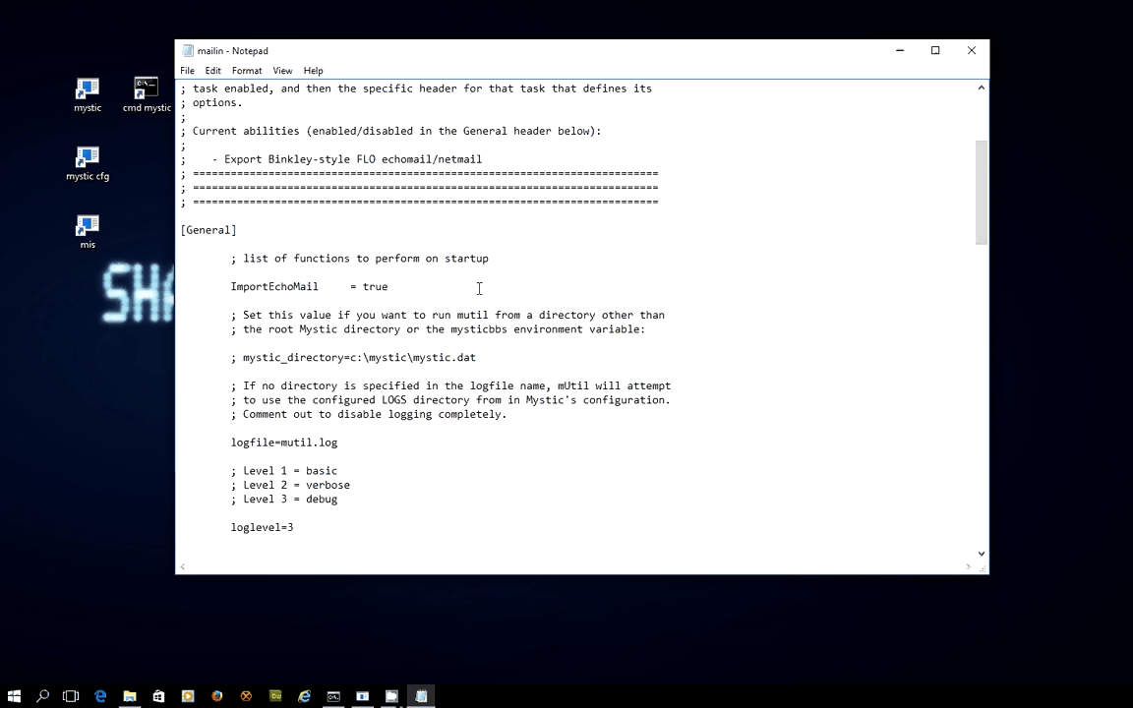
{"action": "left_click_drag", "start_coordinate": [516, 163], "coordinate": [329, 159]}
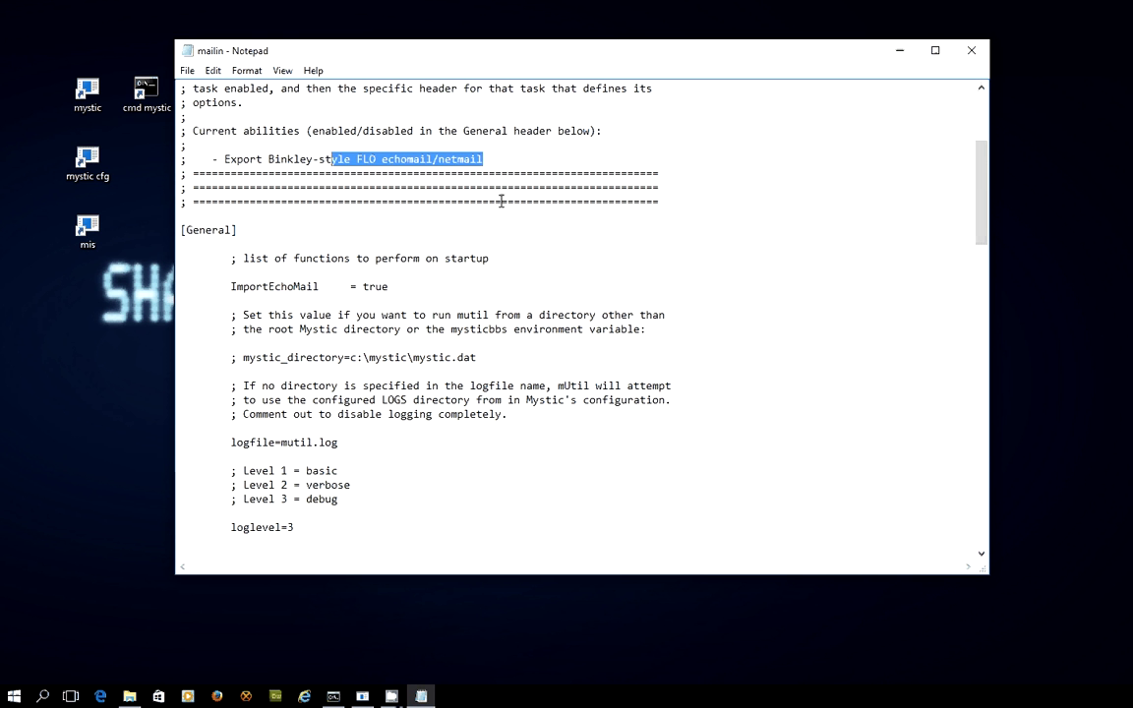
{"action": "left_click", "coordinate": [470, 194]}
{"action": "scroll", "coordinate": [475, 223], "scroll_direction": "down", "scroll_amount": 2}
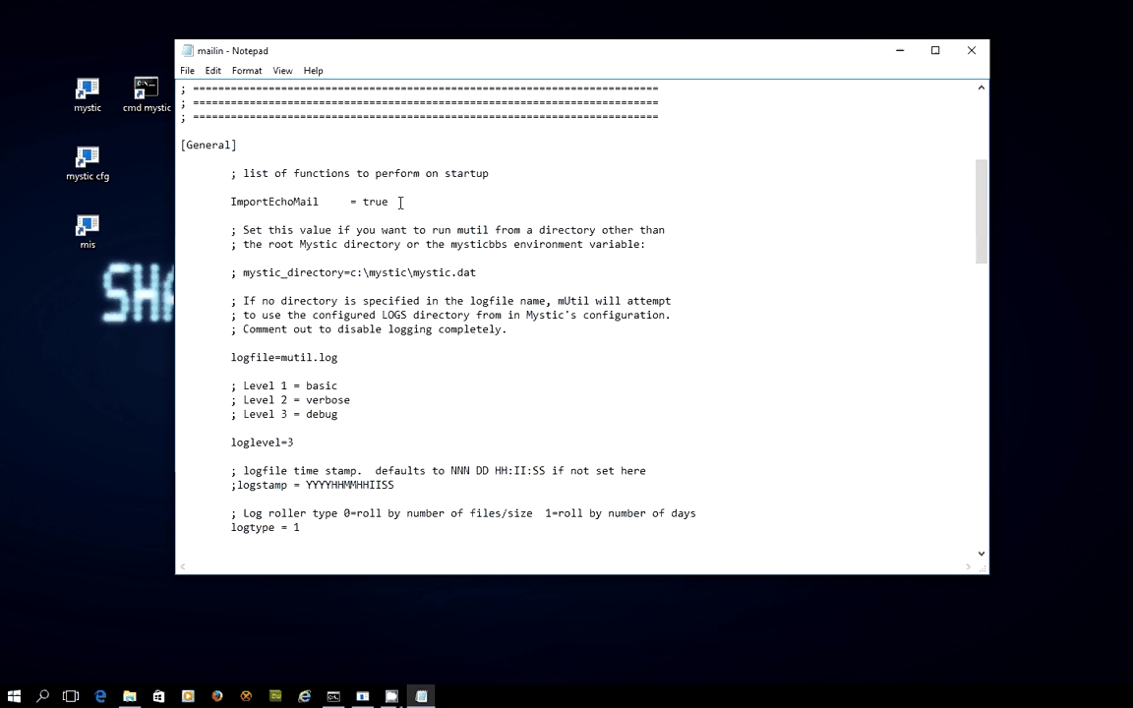
{"action": "left_click_drag", "start_coordinate": [393, 201], "coordinate": [218, 200]}
{"action": "left_click", "coordinate": [218, 199]}
Read through the logging options of the mailin file and continue to the [ImportEchoMail] section.
{"action": "scroll", "coordinate": [394, 224], "scroll_direction": "down", "scroll_amount": 4}
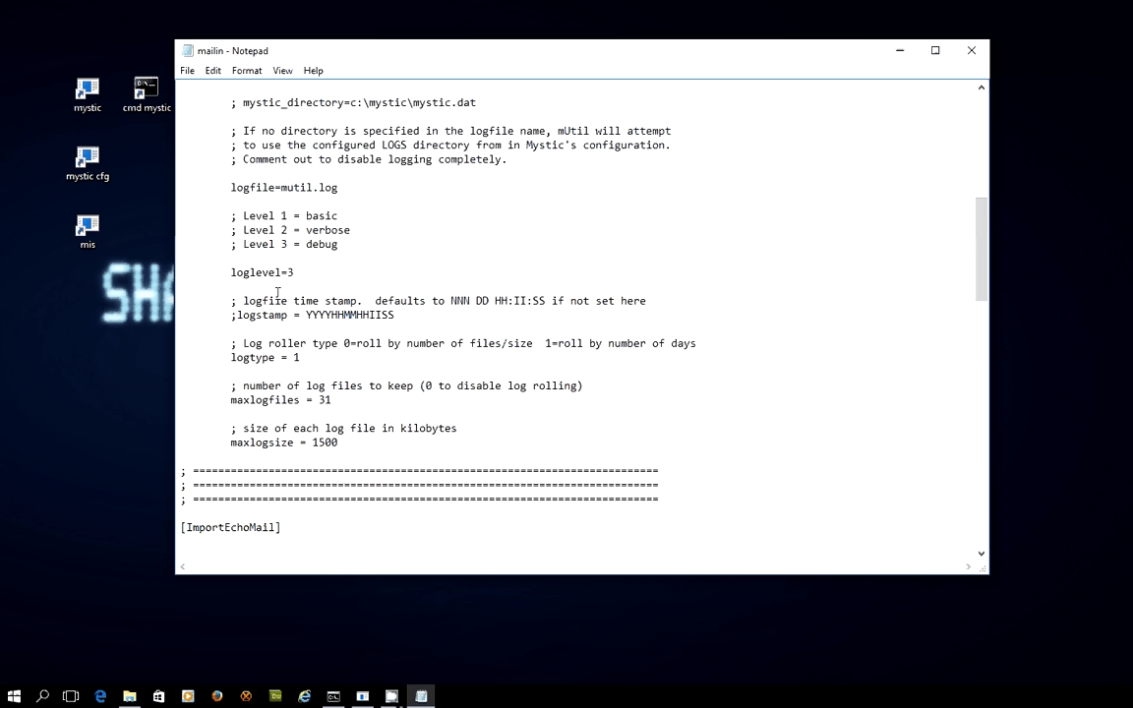
{"action": "scroll", "coordinate": [312, 282], "scroll_direction": "down", "scroll_amount": 3}
{"action": "scroll", "coordinate": [312, 282], "scroll_direction": "down", "scroll_amount": 1}
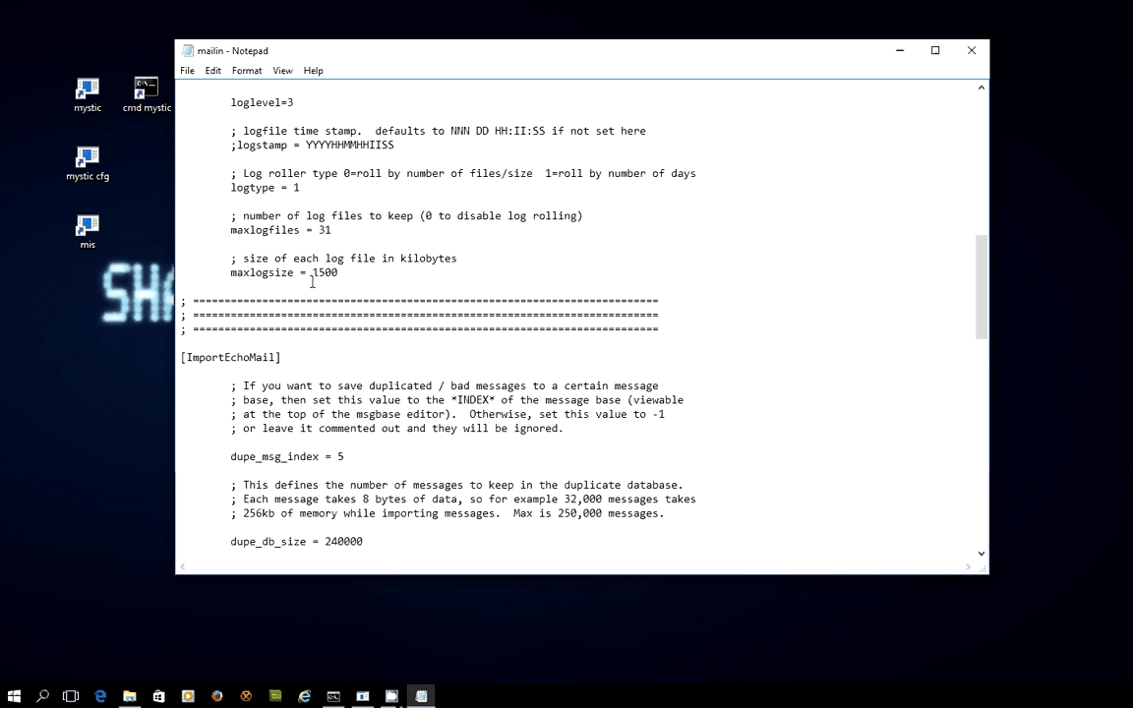
{"action": "scroll", "coordinate": [314, 282], "scroll_direction": "down", "scroll_amount": 5}
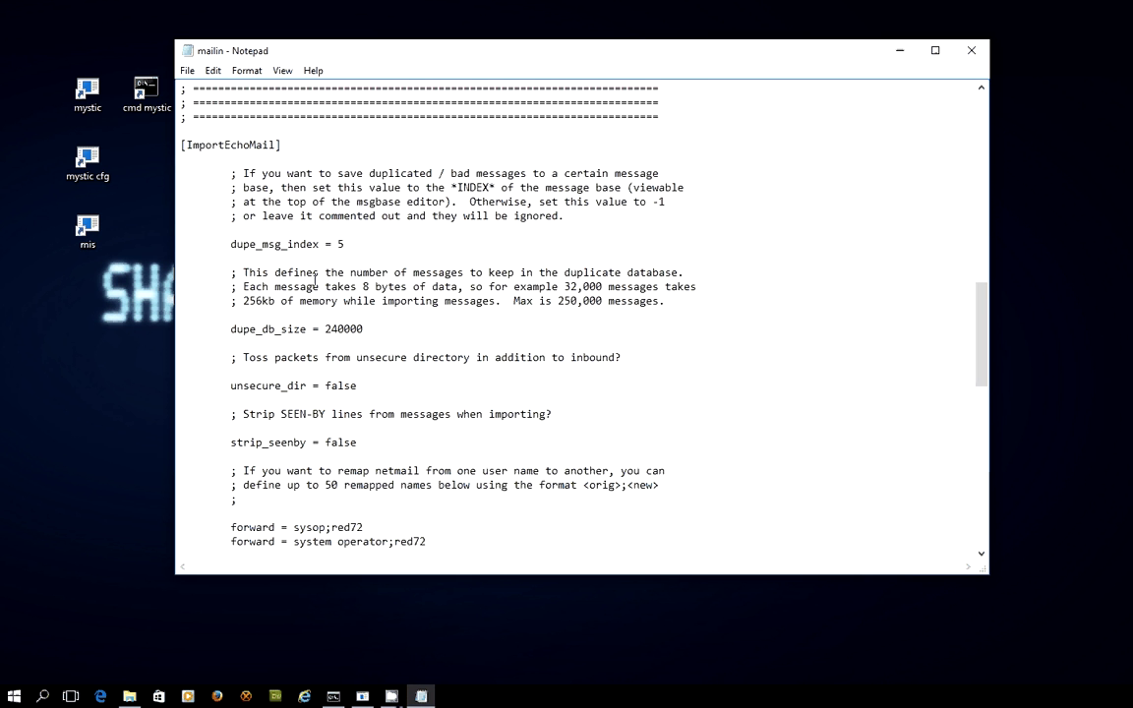
{"action": "scroll", "coordinate": [314, 282], "scroll_direction": "down", "scroll_amount": 1}
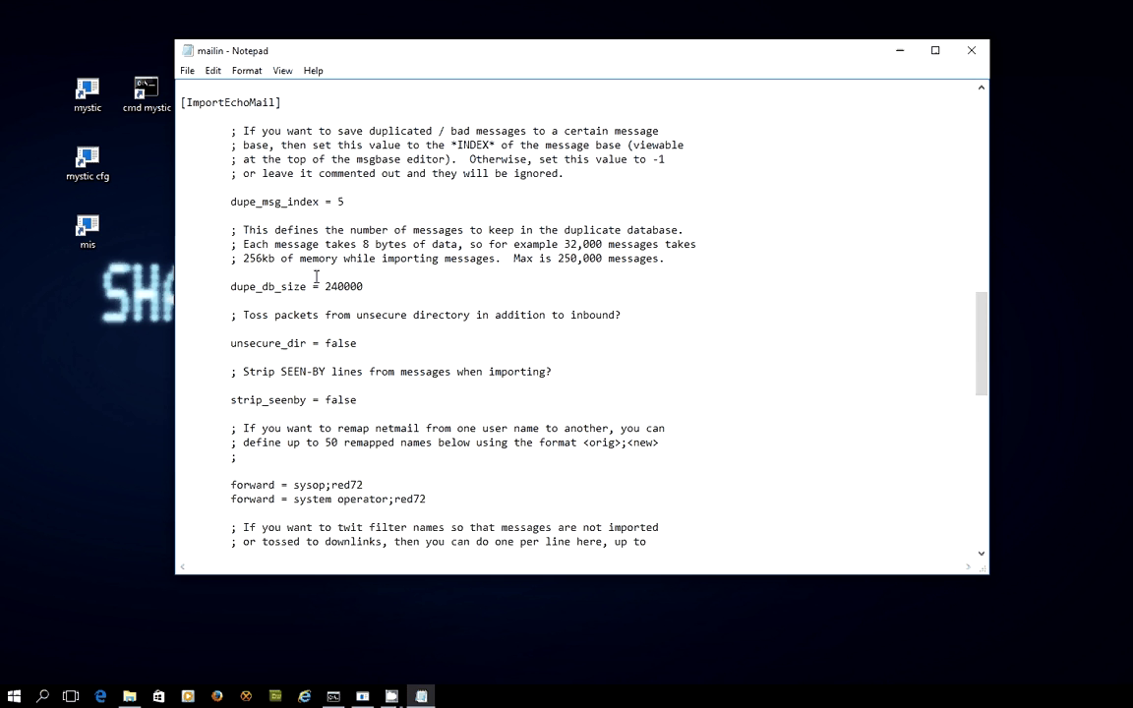
Examine the dupe_msg_index line in the [ImportEchoMail] section.
{"action": "left_click_drag", "start_coordinate": [348, 202], "coordinate": [225, 207]}
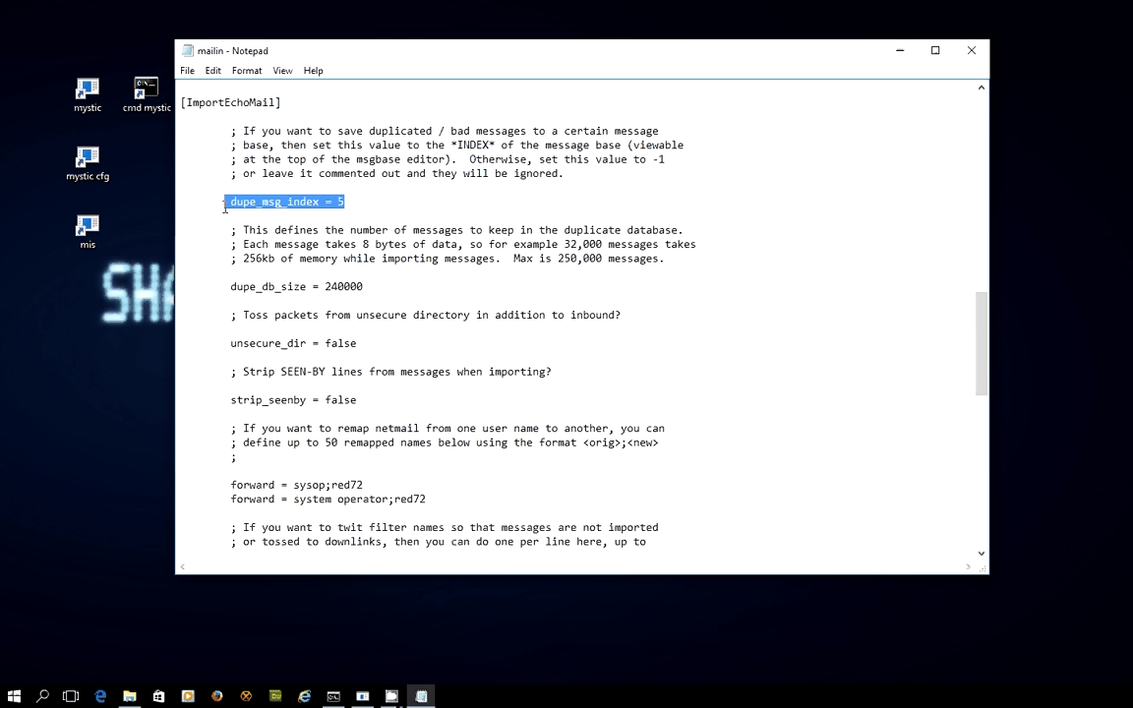
{"action": "left_click", "coordinate": [356, 204]}
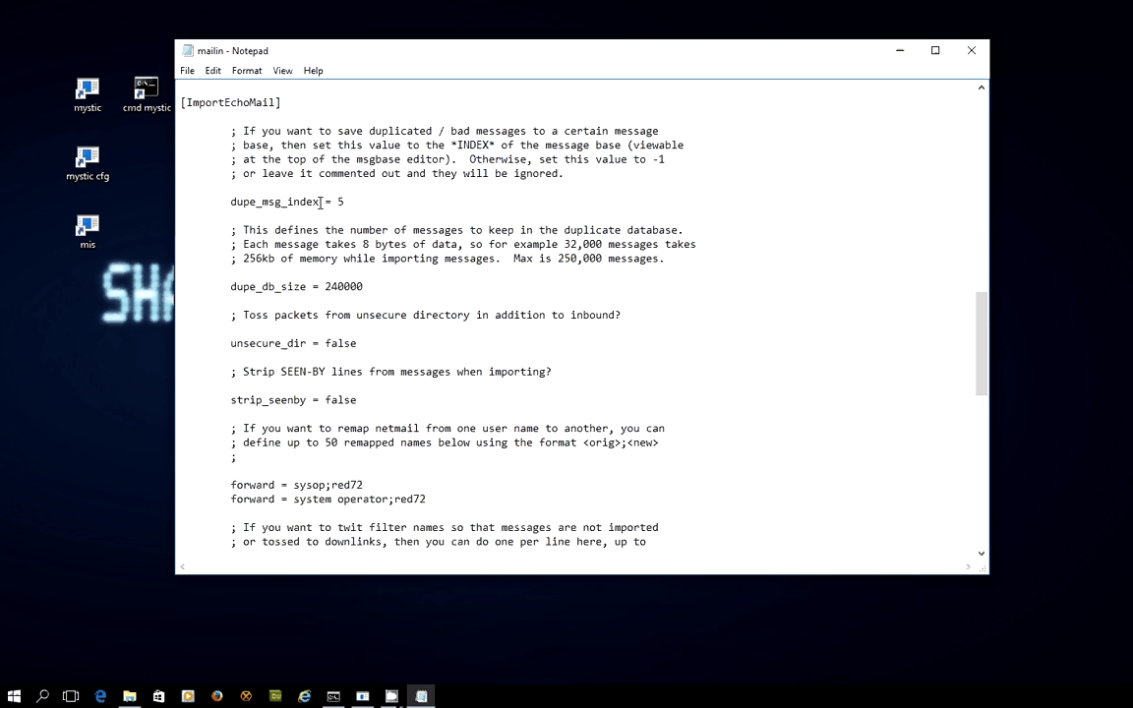
{"action": "left_click_drag", "start_coordinate": [349, 199], "coordinate": [228, 202]}
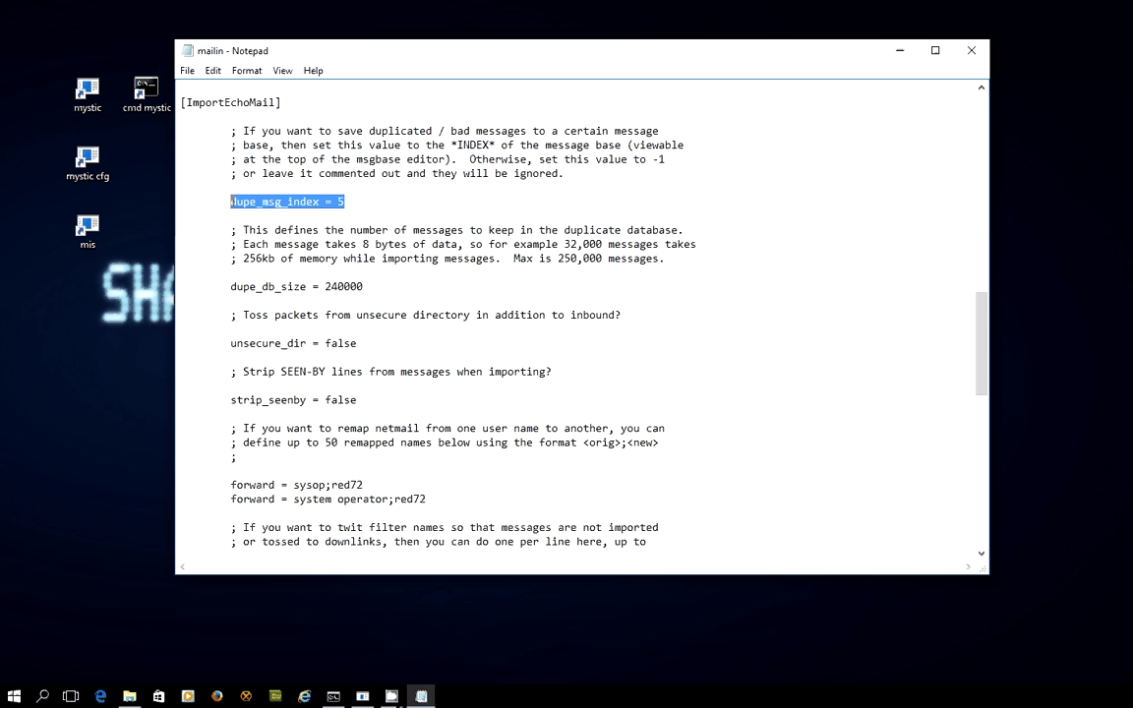
{"action": "left_click", "coordinate": [402, 201]}
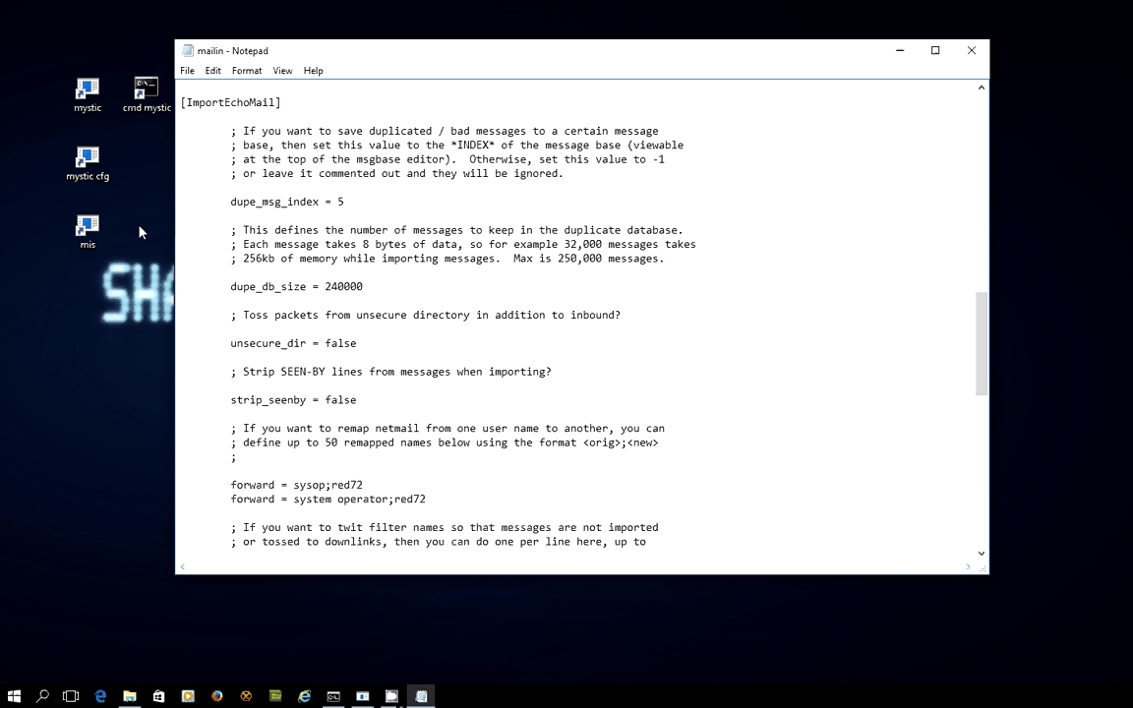
Launch Mystic Configuration from the desktop and open the Message Base Editor.
{"action": "left_click", "coordinate": [98, 173]}
{"action": "double_click", "coordinate": [99, 173]}
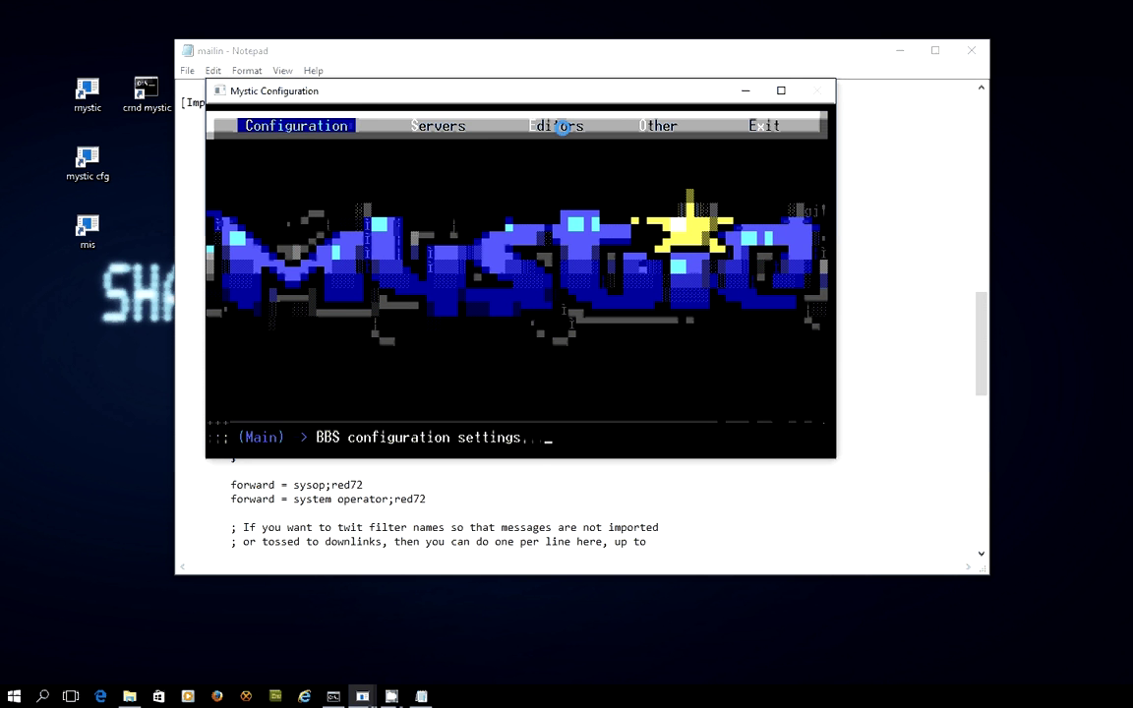
{"action": "left_click", "coordinate": [561, 126]}
{"action": "left_click", "coordinate": [560, 128]}
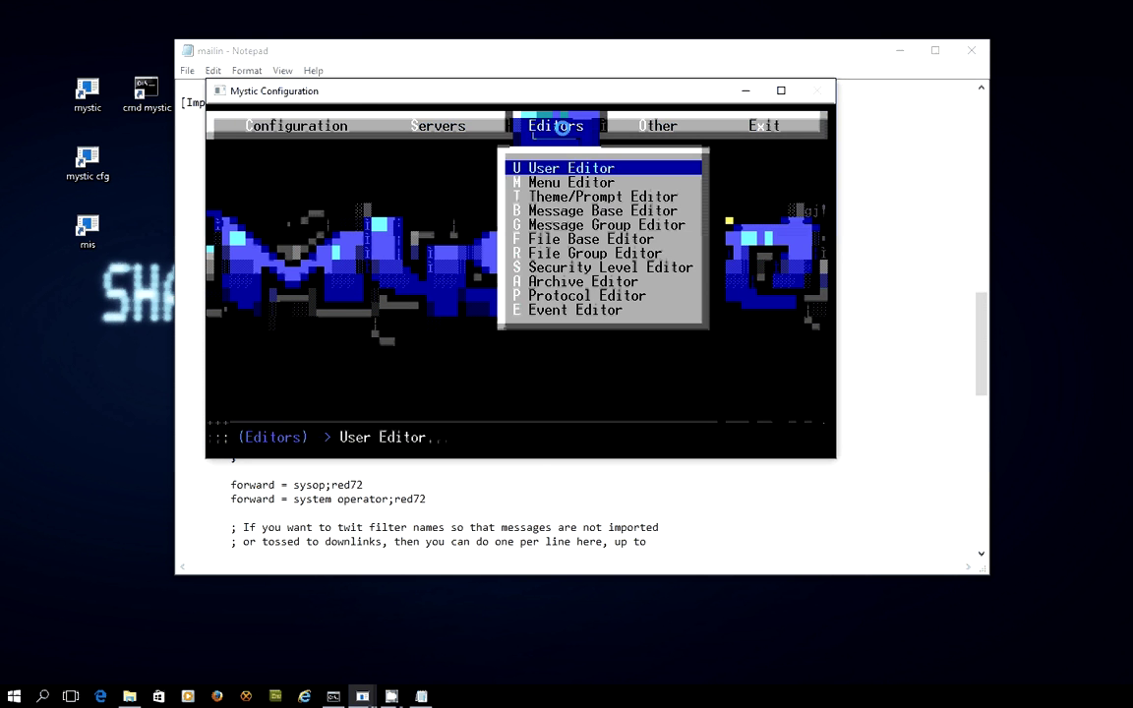
{"action": "key", "text": "Down"}
{"action": "key", "text": "Down"}
{"action": "key", "text": "Down"}
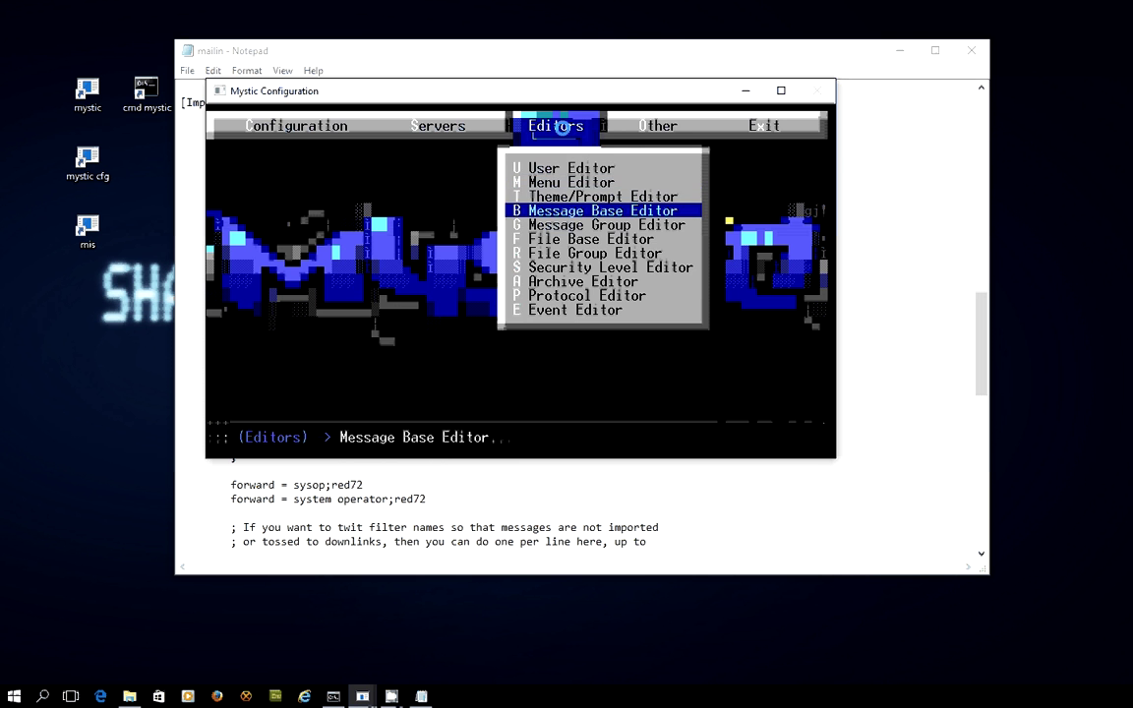
{"action": "key", "text": "Return"}
Find the Dupes message base in the message base list and check its ID.
{"action": "key", "text": "Down"}
{"action": "key", "text": "Down"}
{"action": "key", "text": "Down"}
{"action": "key", "text": "Down"}
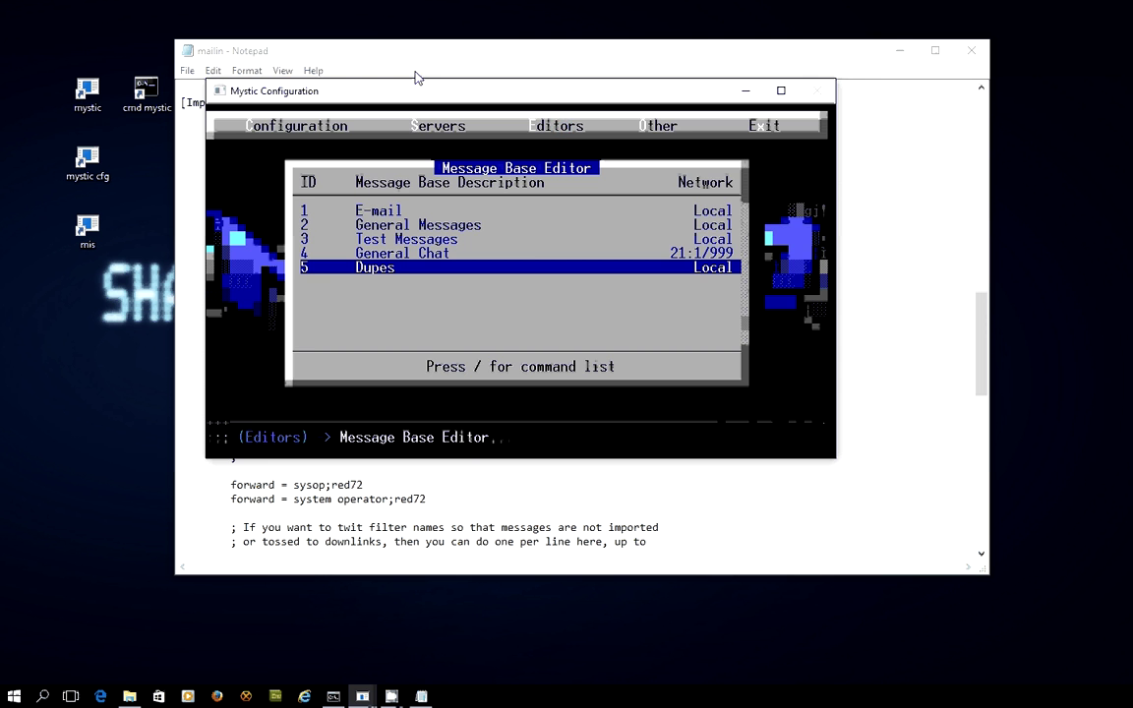
Return to the mailin file in Notepad and examine the dupe_msg_index and dupe_db_size lines.
{"action": "left_click", "coordinate": [374, 65]}
{"action": "mouse_move", "coordinate": [345, 202]}
{"action": "left_mouse_down"}
{"action": "mouse_move", "coordinate": [163, 193]}
{"action": "mouse_move", "coordinate": [346, 201]}
{"action": "left_mouse_up"}
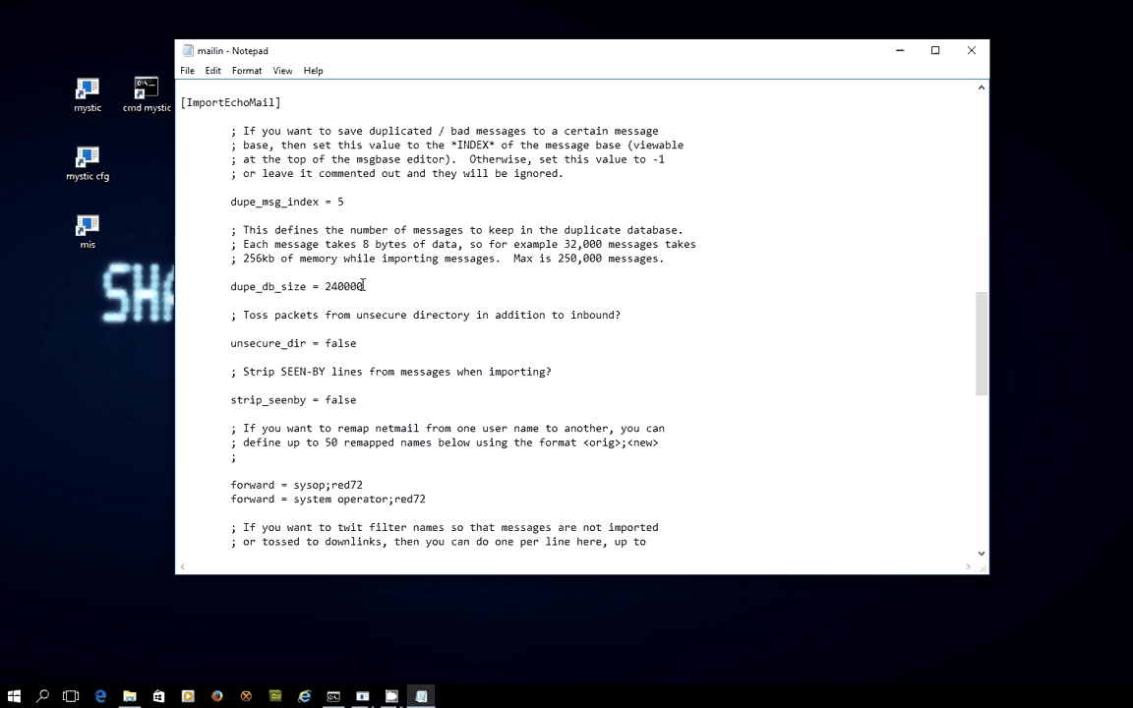
{"action": "left_click_drag", "start_coordinate": [364, 286], "coordinate": [228, 286]}
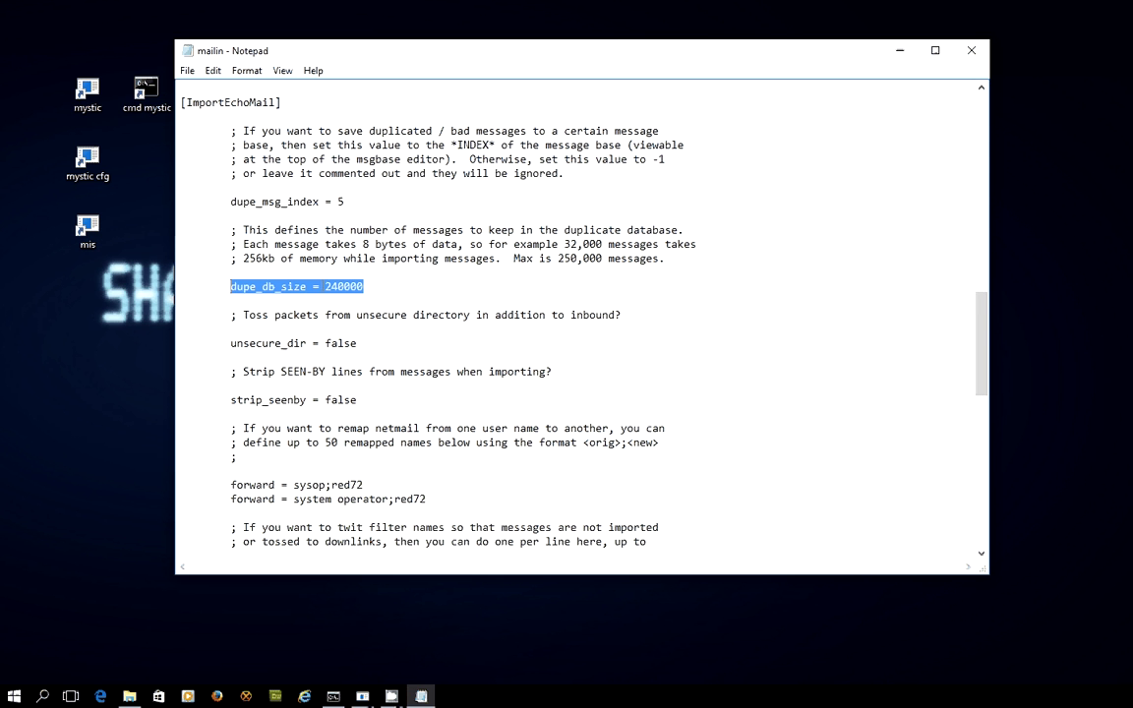
{"action": "left_click", "coordinate": [373, 287]}
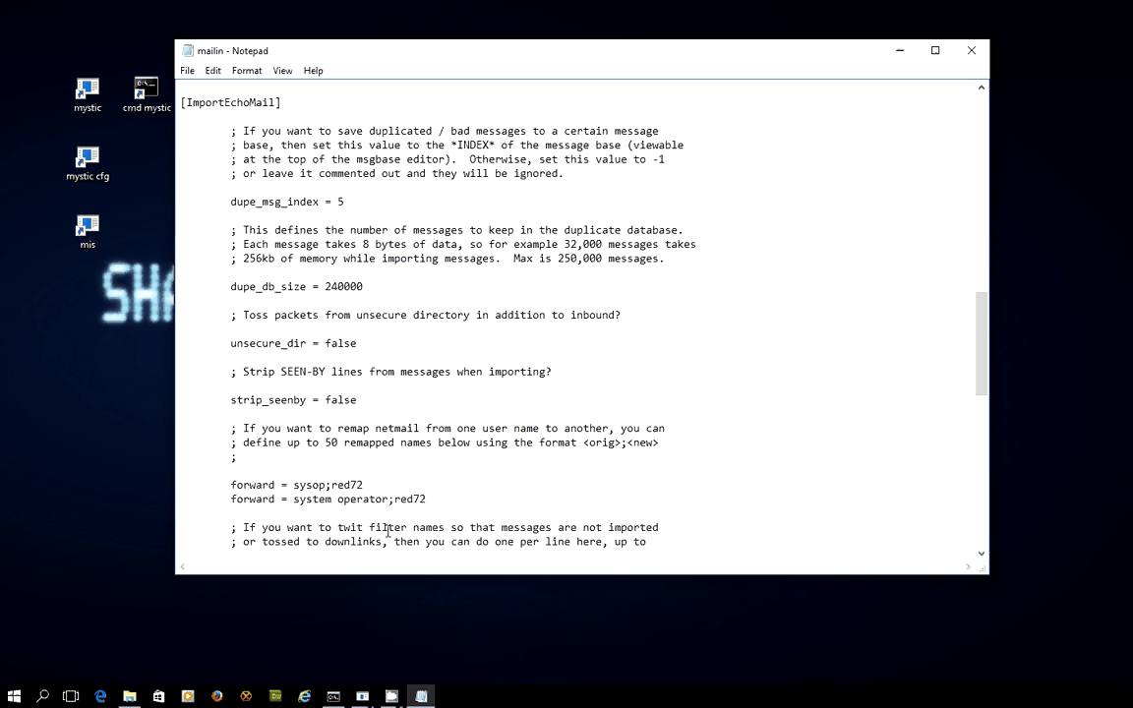
Open the Dupes message base in Mystic Configuration and review its fields from Name through Echo Tag, File Name and List ACS to Base Type.
{"action": "mouse_move", "coordinate": [363, 693]}
{"action": "left_click", "coordinate": [438, 661]}
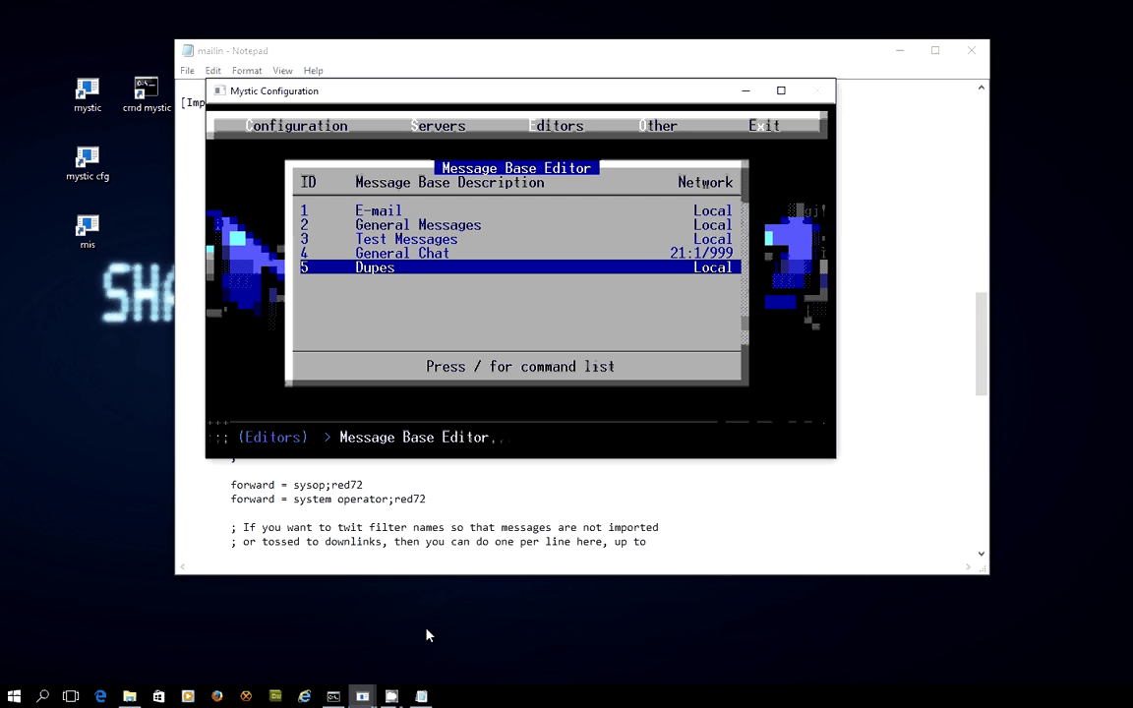
{"action": "key", "text": "Return"}
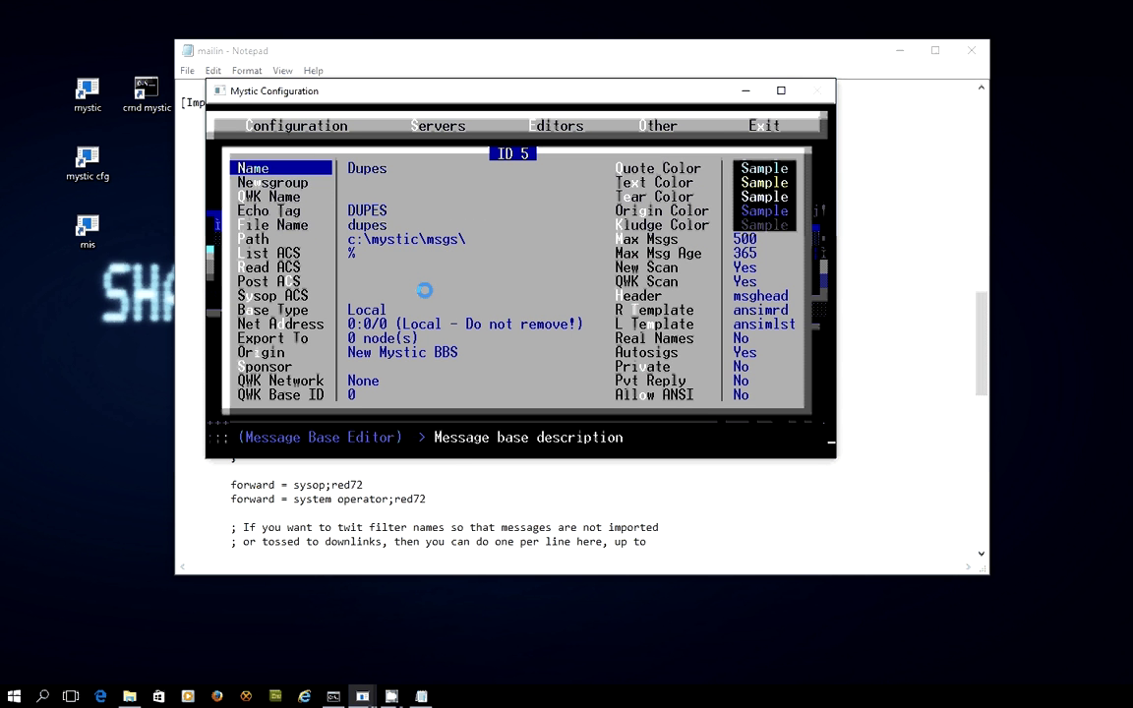
{"action": "key", "text": "Down"}
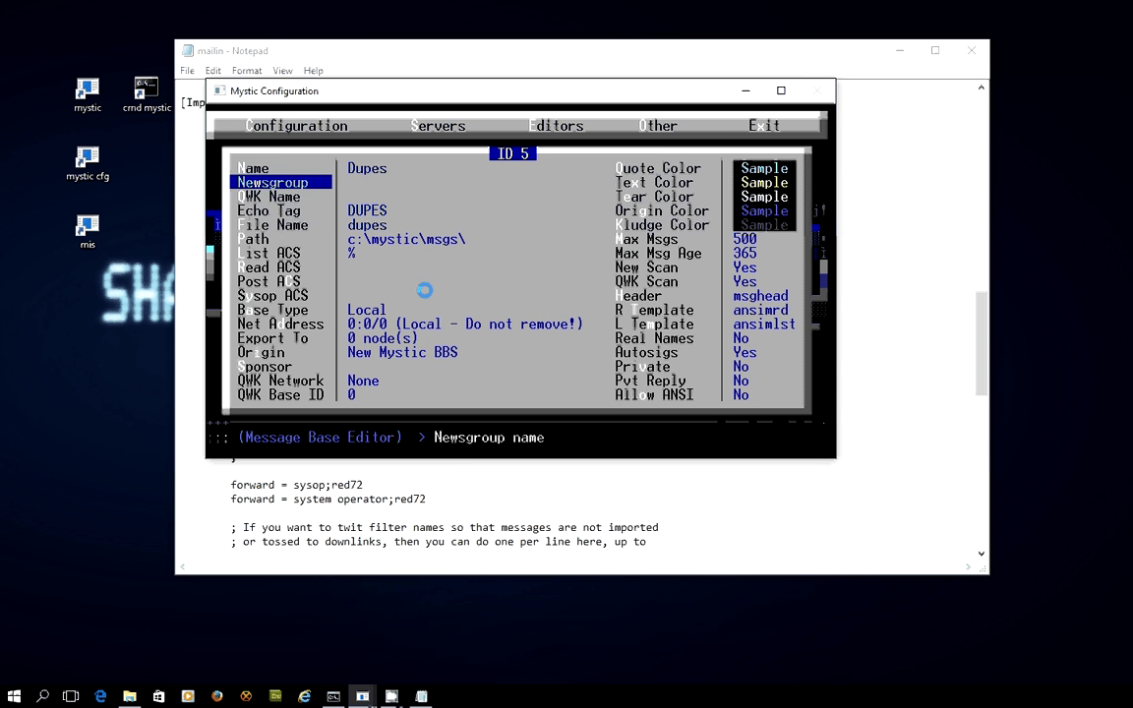
{"action": "key", "text": "Down"}
{"action": "key", "text": "Down"}
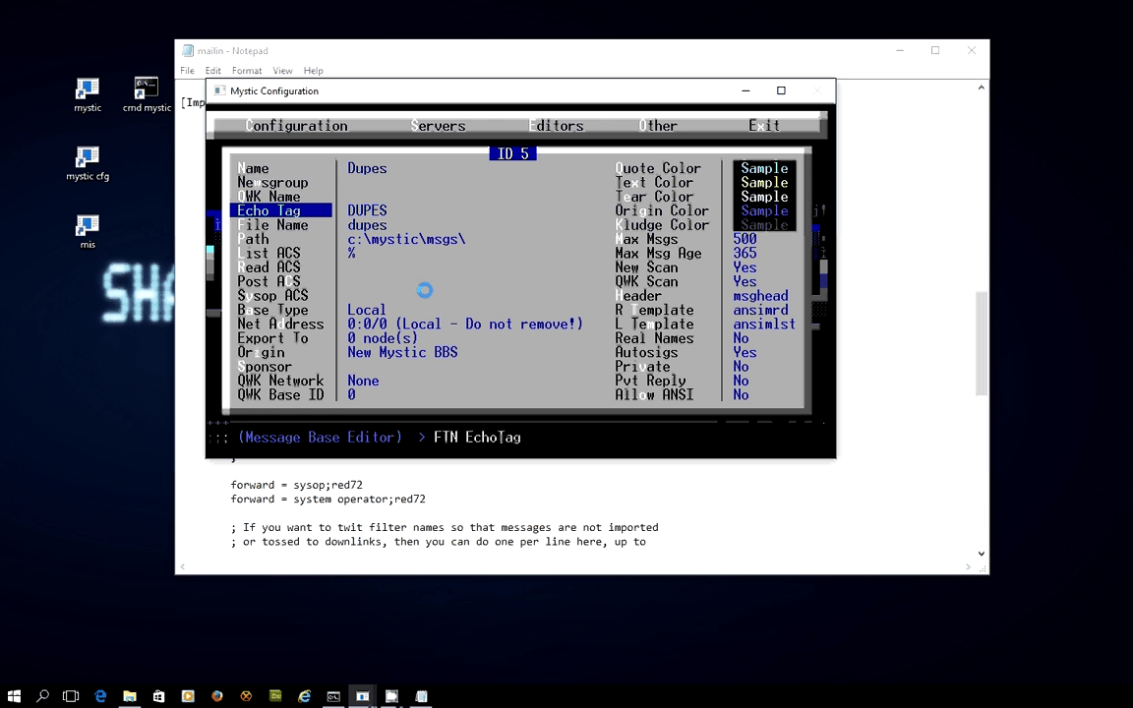
{"action": "key", "text": "Down"}
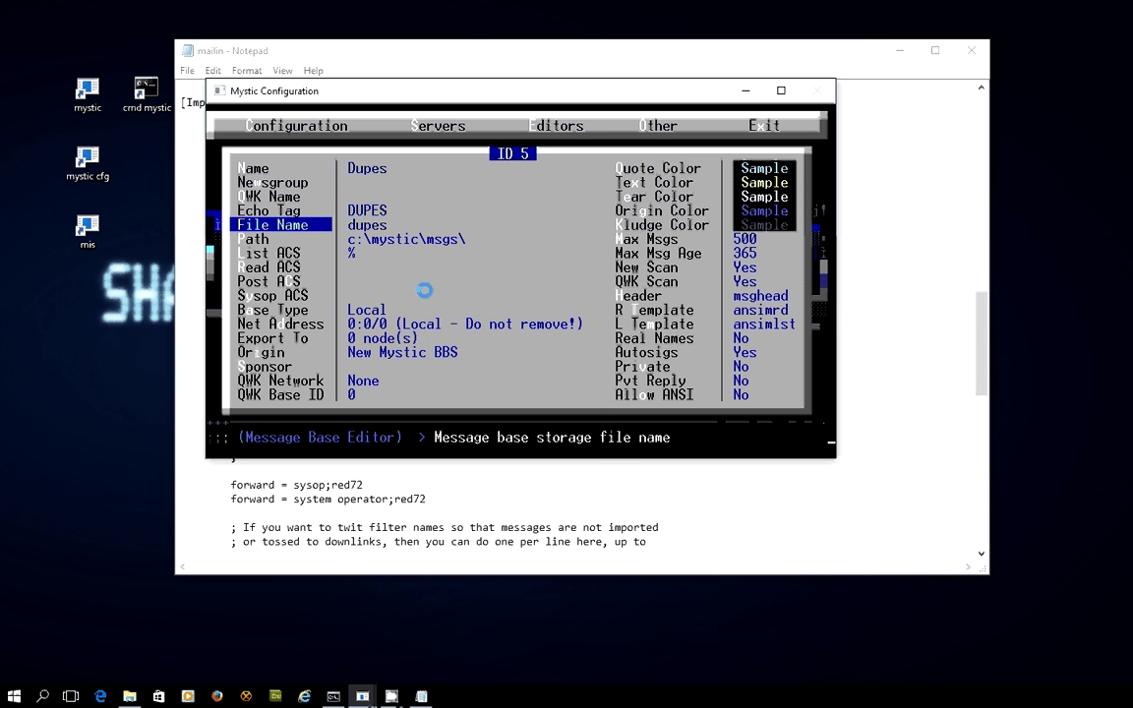
{"action": "key", "text": "Down"}
{"action": "key", "text": "Down"}
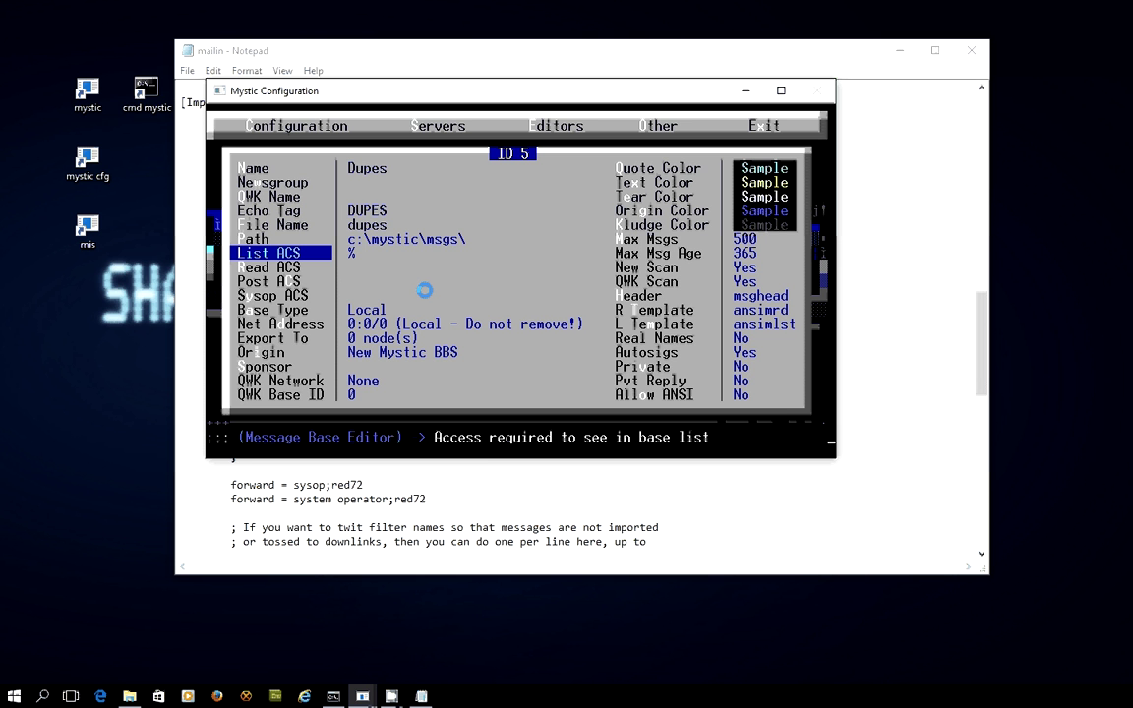
{"action": "key", "text": "Down"}
{"action": "key", "text": "Down"}
{"action": "key", "text": "Down"}
{"action": "key", "text": "Down"}
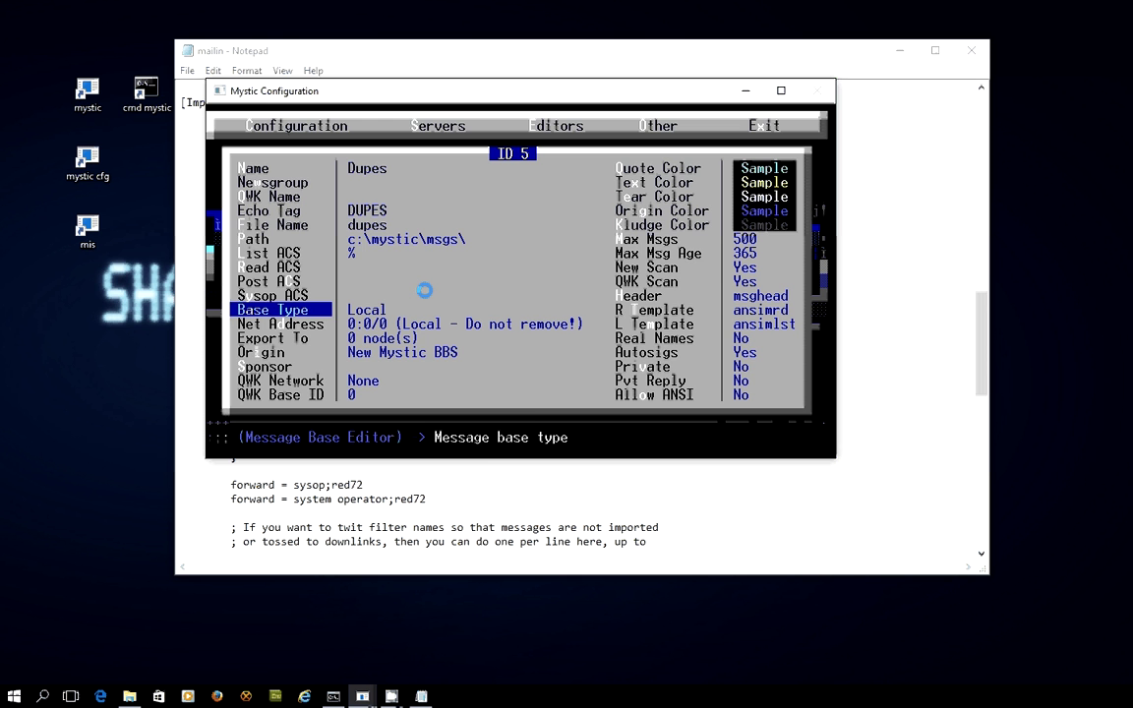
Check the Max Msgs and Max Msg Age settings of the Dupes message base.
{"action": "key", "text": "Right"}
{"action": "key", "text": "Left"}
{"action": "key", "text": "Right"}
{"action": "key", "text": "Up"}
{"action": "key", "text": "Up"}
{"action": "key", "text": "Up"}
{"action": "key", "text": "Up"}
{"action": "key", "text": "Up"}
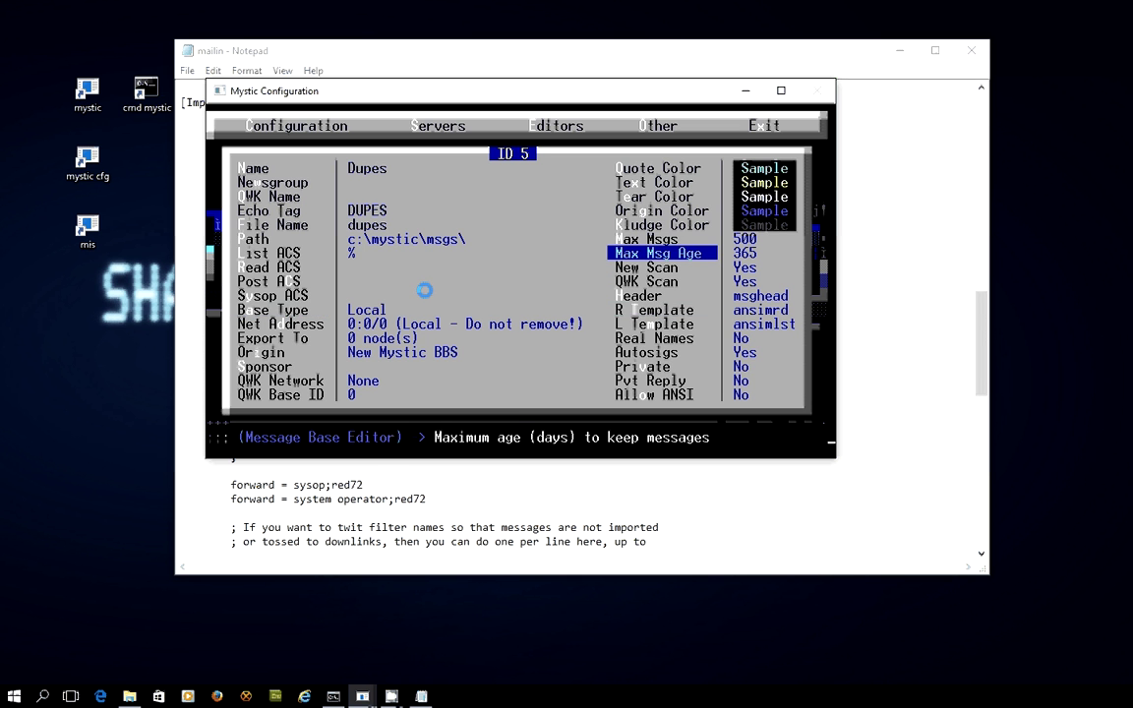
{"action": "key", "text": "Down"}
Close the Dupes settings and the Message Base Editor, and return to the mailin file in Notepad.
{"action": "key", "text": "Escape"}
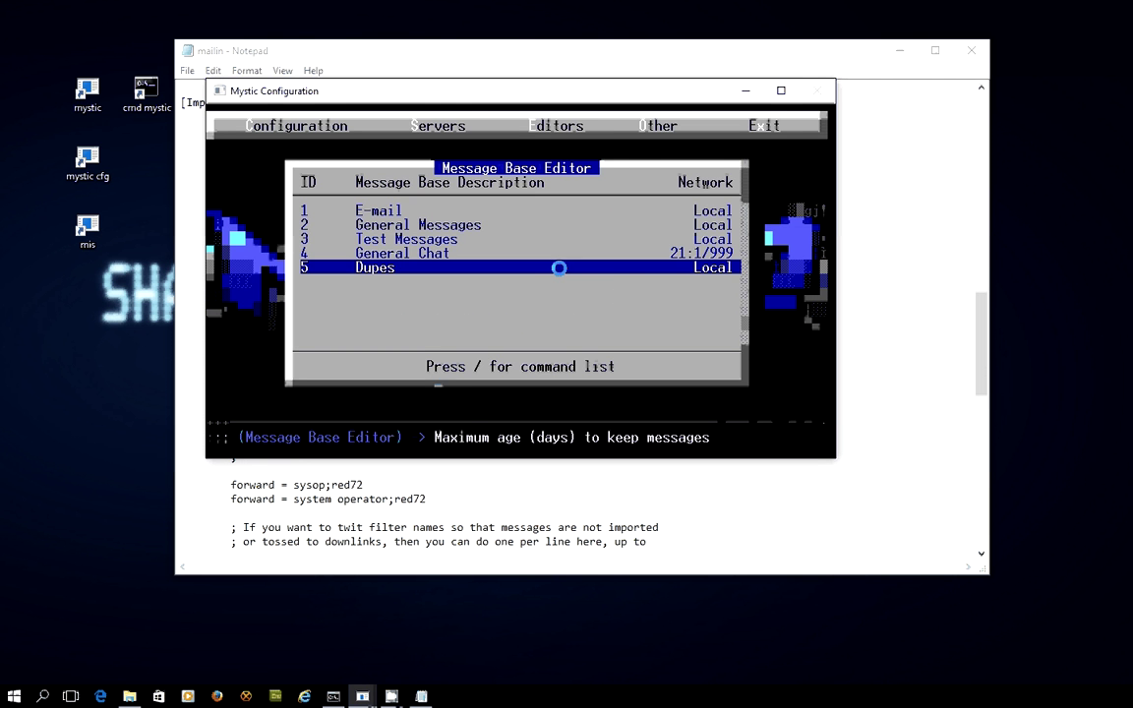
{"action": "key", "text": "Escape"}
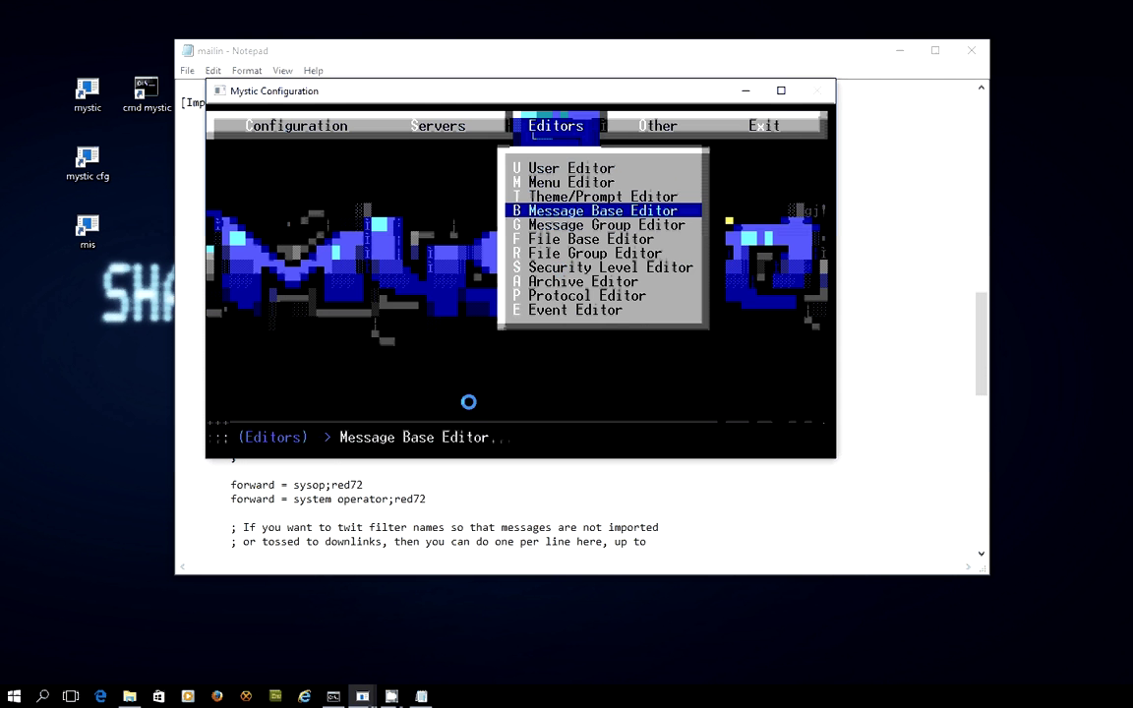
{"action": "key", "text": "alt+Tab"}
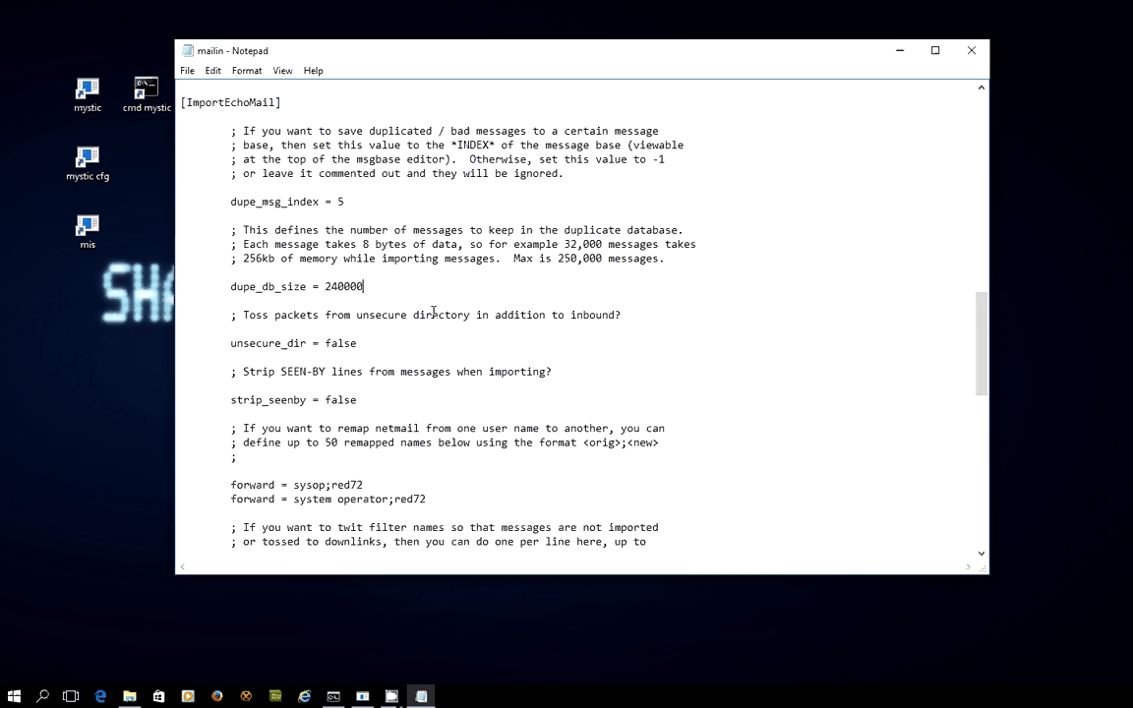
Read down to the unsecure_dir option, check the mystic\echomail\in\unsecure folder in File Explorer, and return to the mailin file.
{"action": "left_click", "coordinate": [346, 201]}
{"action": "scroll", "coordinate": [384, 225], "scroll_direction": "down", "scroll_amount": 1}
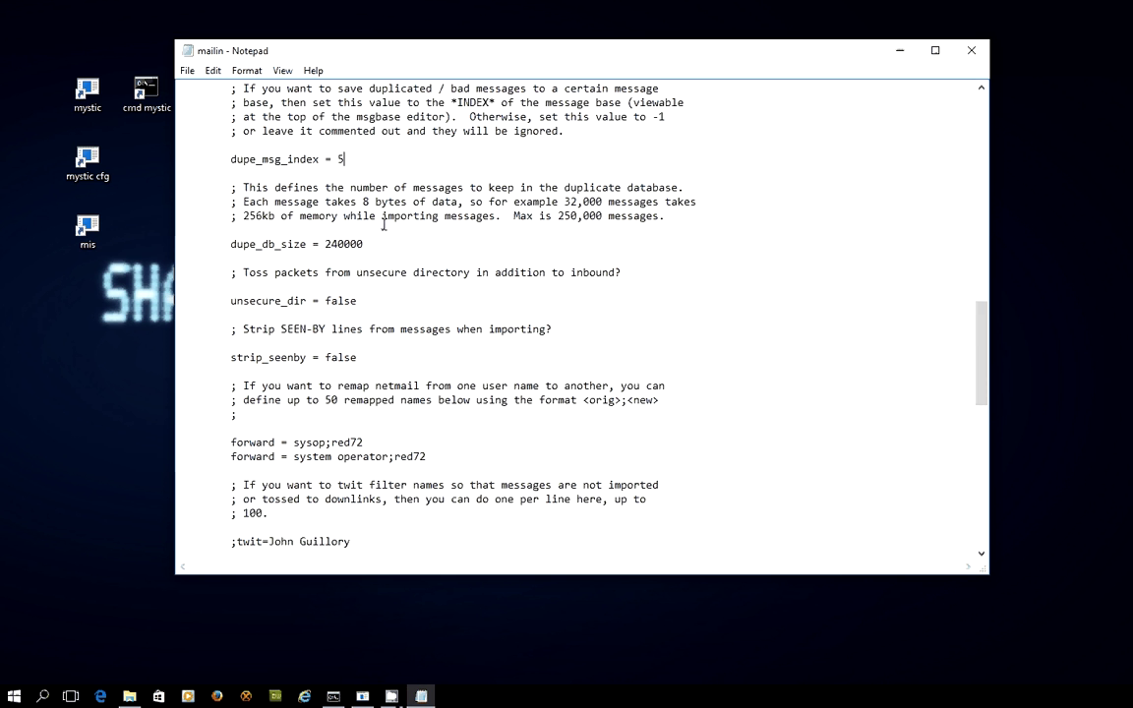
{"action": "scroll", "coordinate": [383, 224], "scroll_direction": "down", "scroll_amount": 1}
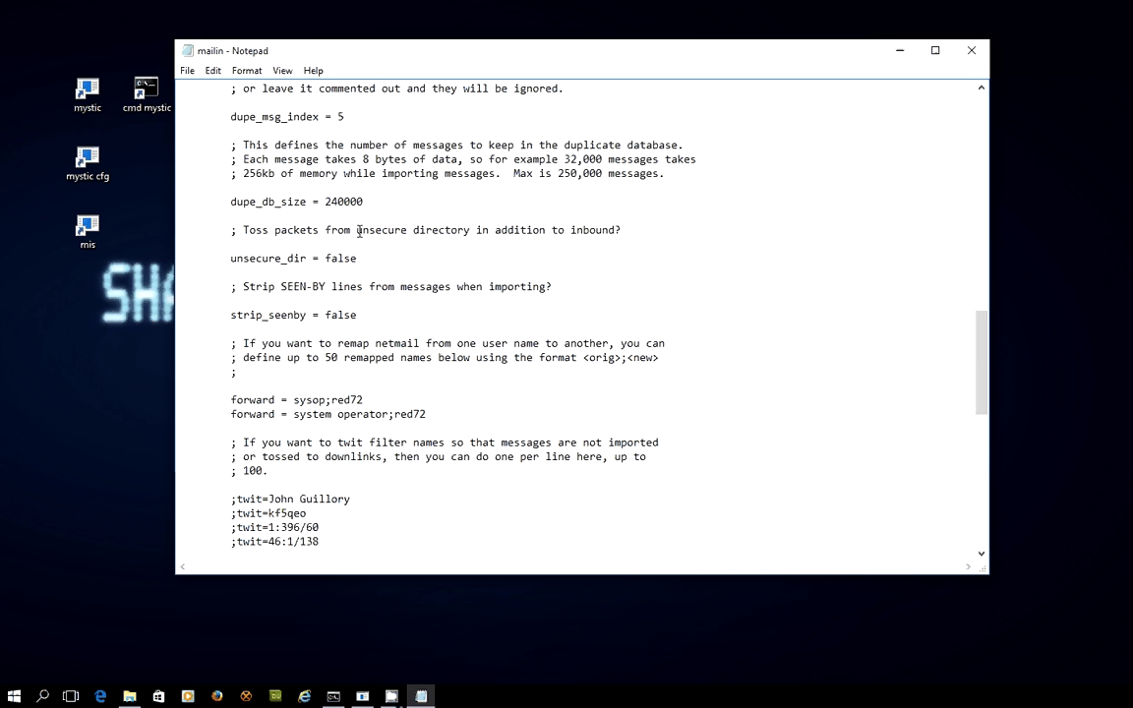
{"action": "left_click", "coordinate": [129, 696]}
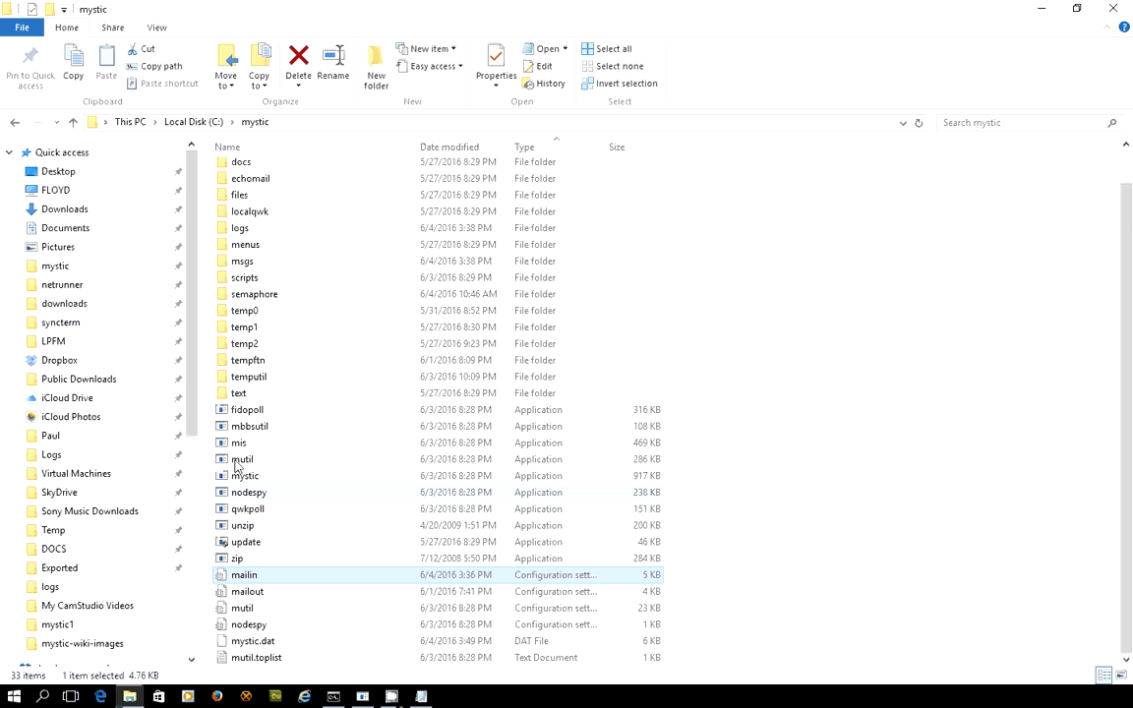
{"action": "double_click", "coordinate": [260, 183]}
{"action": "double_click", "coordinate": [253, 174]}
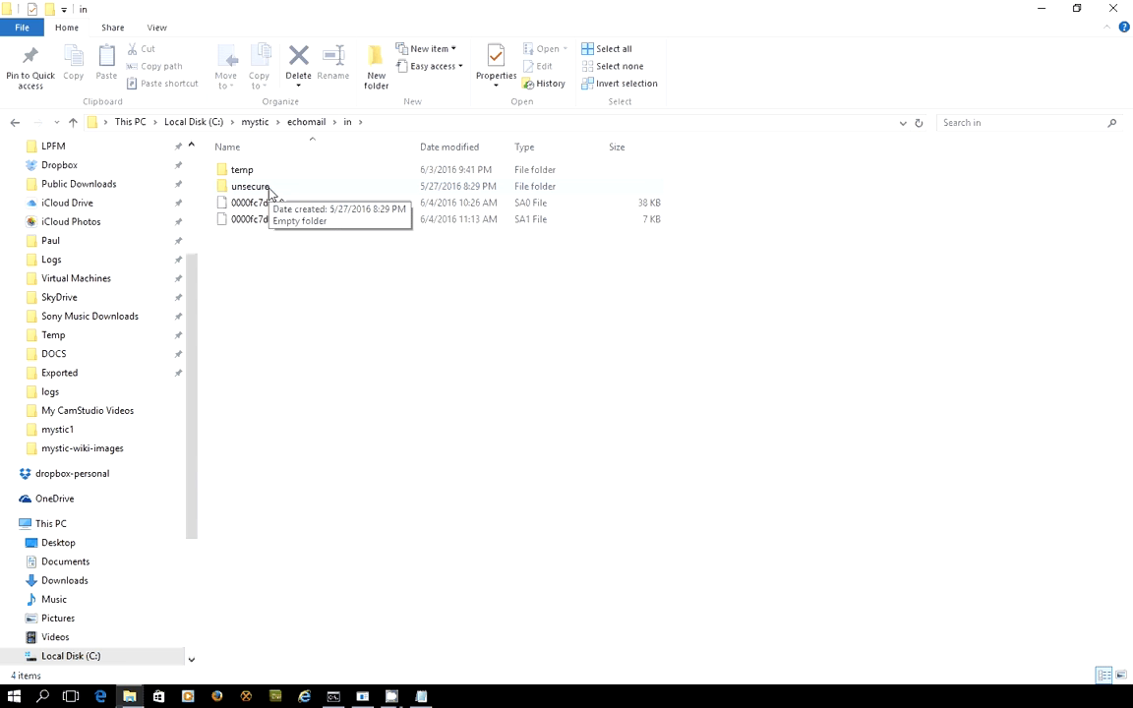
{"action": "double_click", "coordinate": [267, 188]}
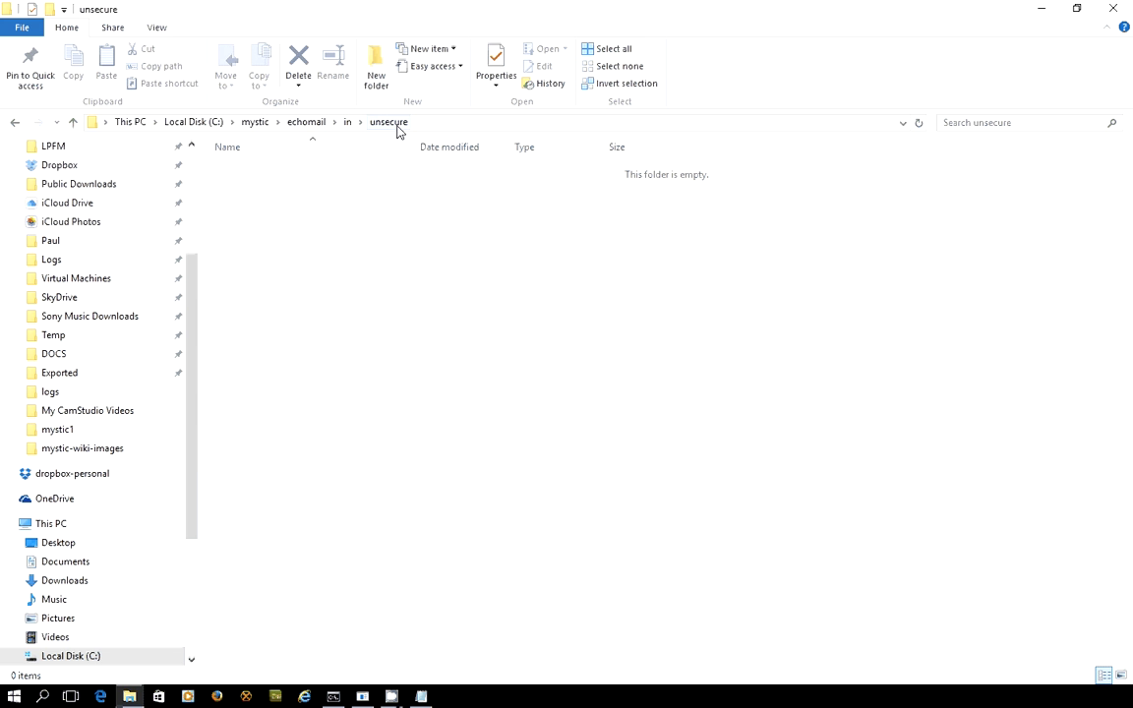
{"action": "left_click", "coordinate": [1039, 12]}
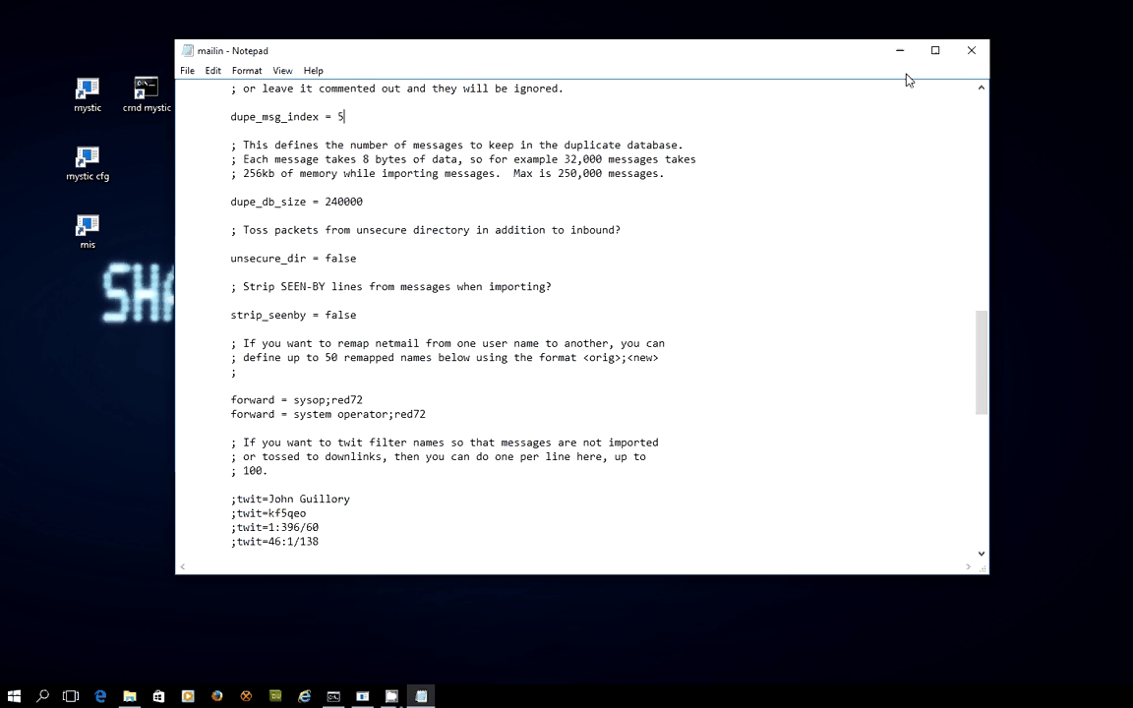
Examine the unsecure_dir and strip_seenby values in the ImportEchoMail section.
{"action": "double_click", "coordinate": [340, 258]}
{"action": "left_click", "coordinate": [379, 257]}
{"action": "left_click", "coordinate": [349, 315]}
{"action": "double_click", "coordinate": [341, 314]}
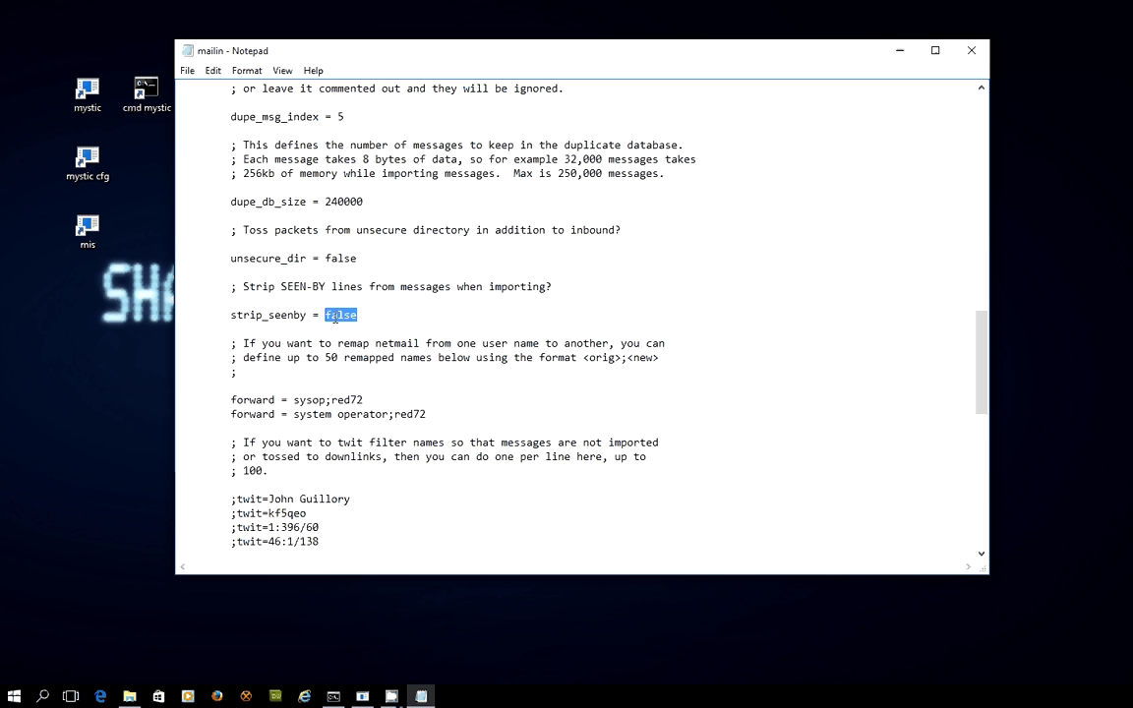
{"action": "left_click", "coordinate": [334, 315]}
Examine the two netmail forward lines for sysop and system operator, and the comment above them about remapping netmail.
{"action": "scroll", "coordinate": [349, 312], "scroll_direction": "down", "scroll_amount": 3}
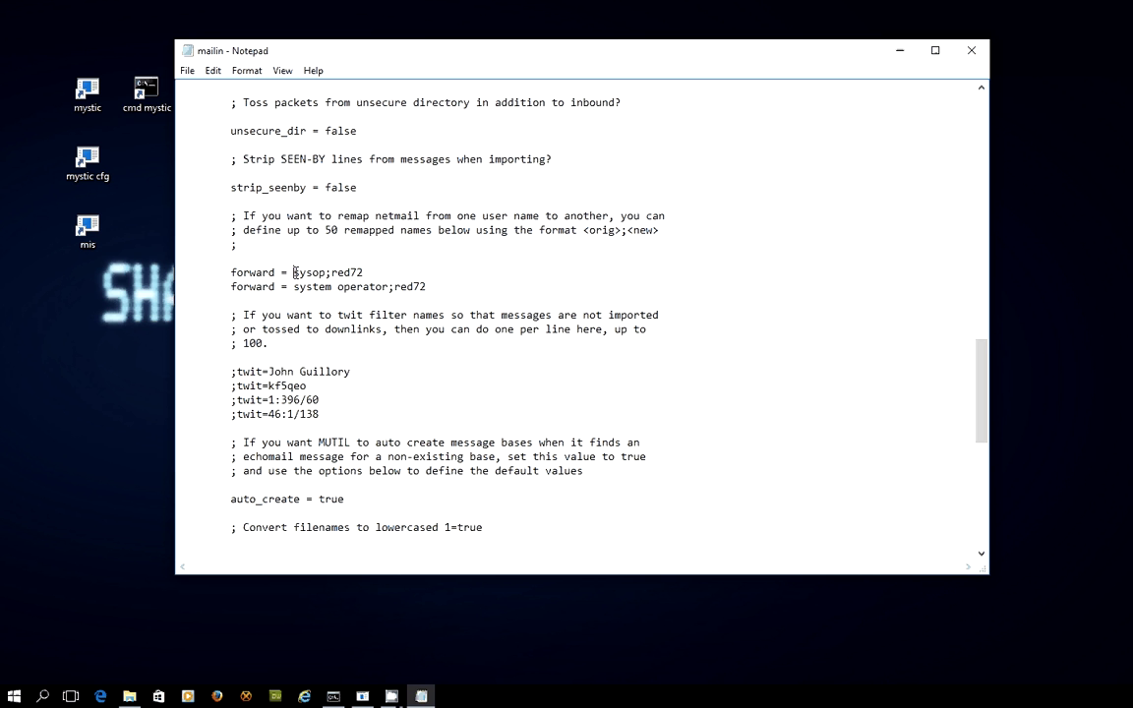
{"action": "left_click_drag", "start_coordinate": [294, 273], "coordinate": [403, 272]}
{"action": "left_click", "coordinate": [330, 273]}
{"action": "left_click", "coordinate": [403, 272]}
{"action": "left_click_drag", "start_coordinate": [293, 286], "coordinate": [429, 286]}
{"action": "left_click", "coordinate": [392, 286]}
{"action": "left_click", "coordinate": [478, 287]}
{"action": "double_click", "coordinate": [382, 218]}
{"action": "left_click", "coordinate": [420, 215]}
{"action": "key", "text": "Home"}
{"action": "key", "text": "shift+End"}
{"action": "key", "text": "Delete"}
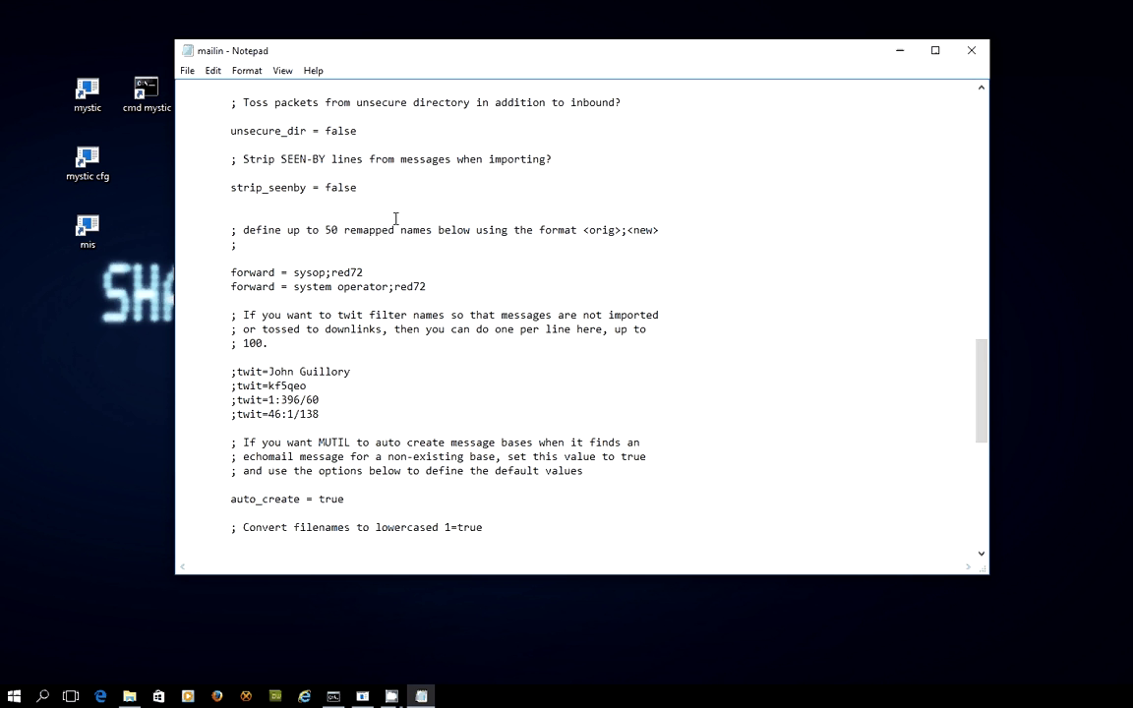
{"action": "key", "text": "ctrl+z"}
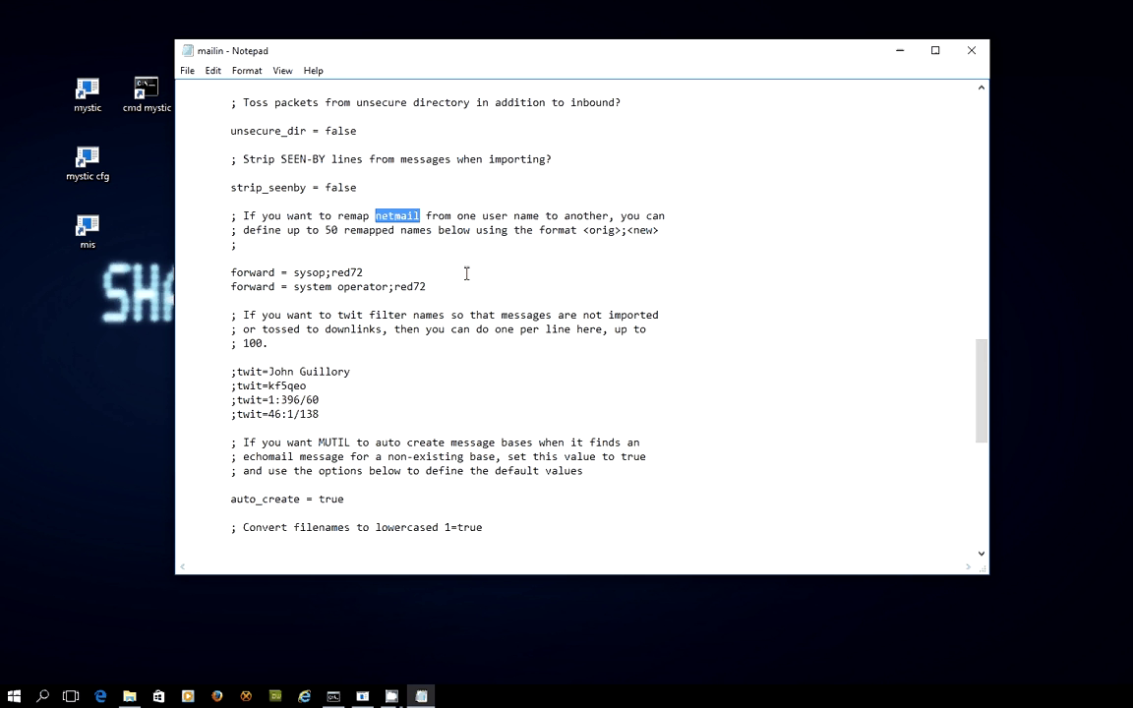
Uncomment the four twit filter lines by removing their leading semicolons.
{"action": "left_click", "coordinate": [466, 273]}
{"action": "scroll", "coordinate": [308, 251], "scroll_direction": "down", "scroll_amount": 2}
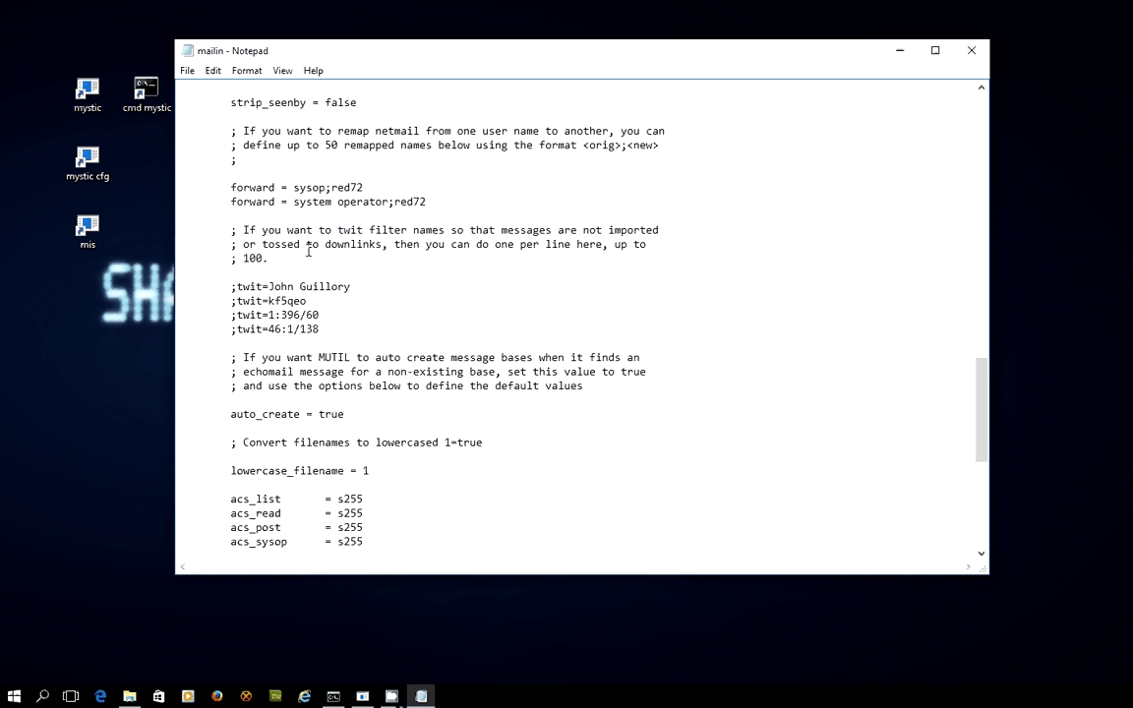
{"action": "scroll", "coordinate": [308, 252], "scroll_direction": "down", "scroll_amount": 1}
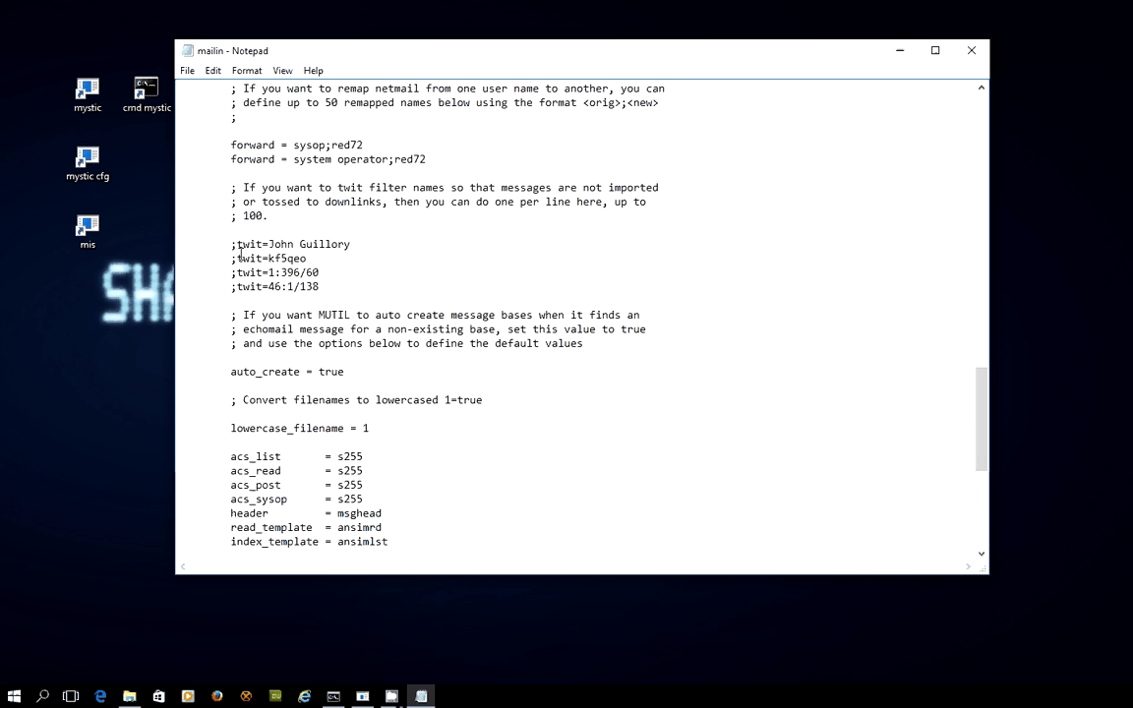
{"action": "left_click", "coordinate": [238, 246]}
{"action": "key", "text": "BackSpace"}
{"action": "key", "text": "Delete"}
{"action": "key", "text": "Down"}
{"action": "key", "text": "Delete"}
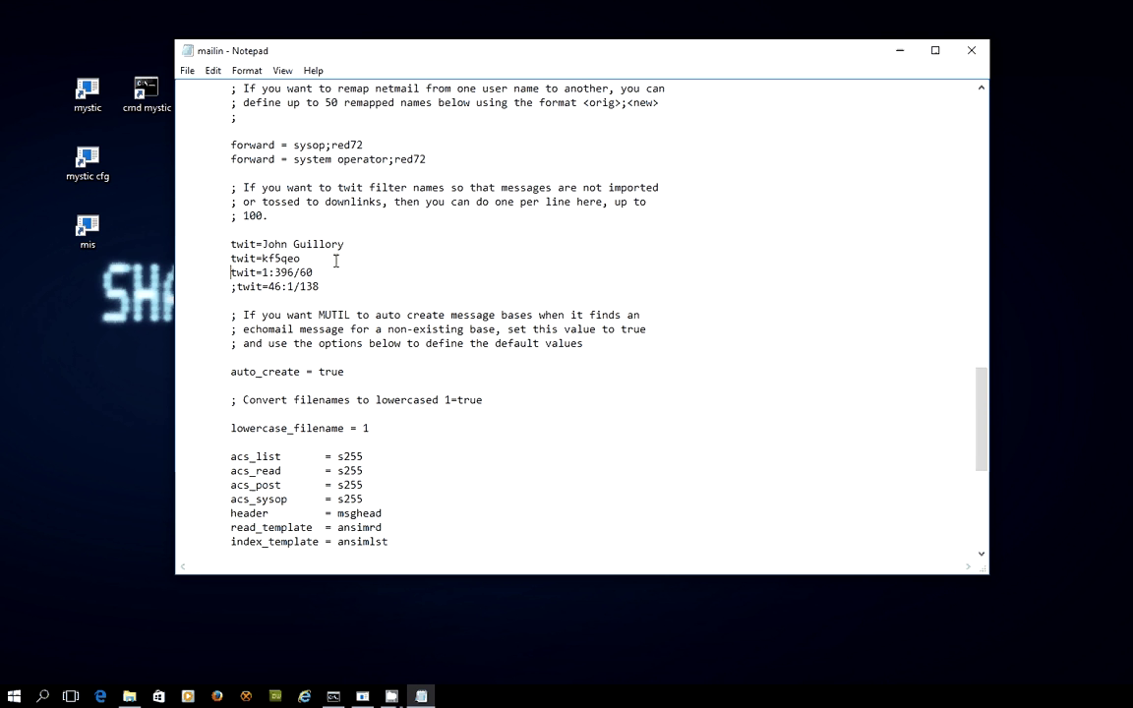
{"action": "key", "text": "Down"}
{"action": "key", "text": "Delete"}
Comment out the four twit filter lines again with a leading semicolon on each.
{"action": "mouse_move", "coordinate": [231, 244]}
{"action": "left_mouse_down"}
{"action": "mouse_move", "coordinate": [351, 243]}
{"action": "mouse_move", "coordinate": [230, 245]}
{"action": "left_mouse_up"}
{"action": "left_click", "coordinate": [356, 245]}
{"action": "left_click", "coordinate": [264, 258]}
{"action": "type", "text": ";"}
{"action": "key", "text": "Left"}
{"action": "key", "text": "Down"}
{"action": "type", "text": ";"}
{"action": "key", "text": "Left"}
{"action": "key", "text": "Down"}
{"action": "type", "text": ";"}
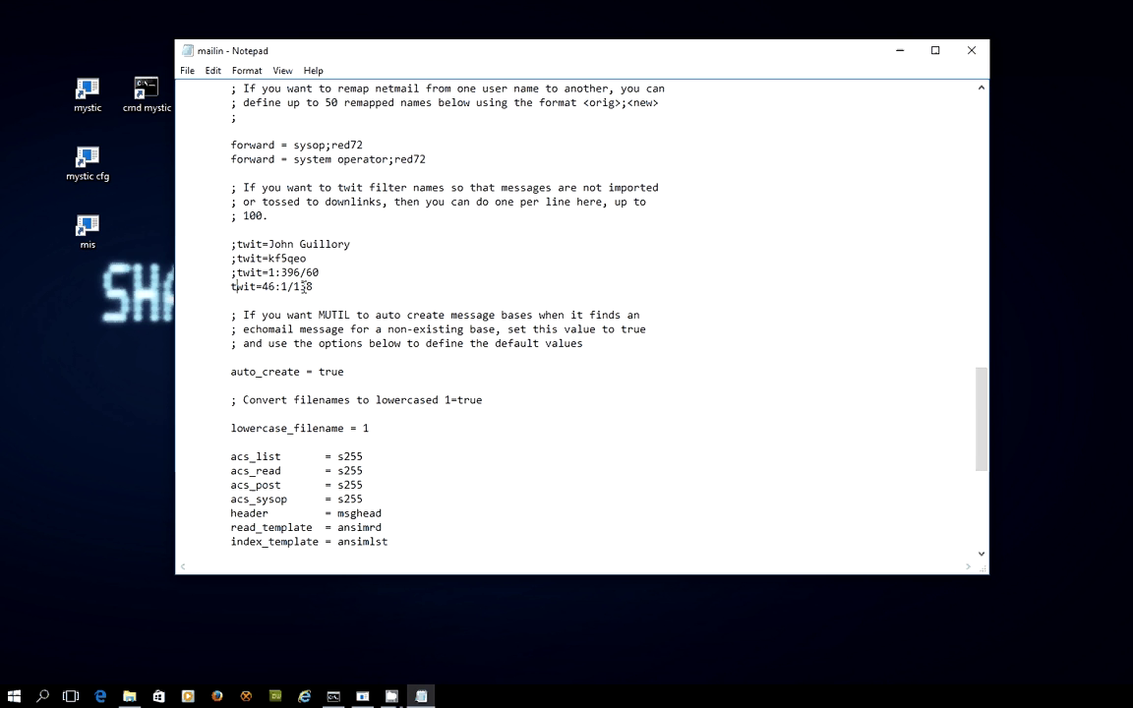
{"action": "key", "text": "Left"}
{"action": "key", "text": "Down"}
{"action": "type", "text": ";"}
Examine the auto_create and lowercase_filename settings for automatically created message bases.
{"action": "scroll", "coordinate": [302, 286], "scroll_direction": "down", "scroll_amount": 4}
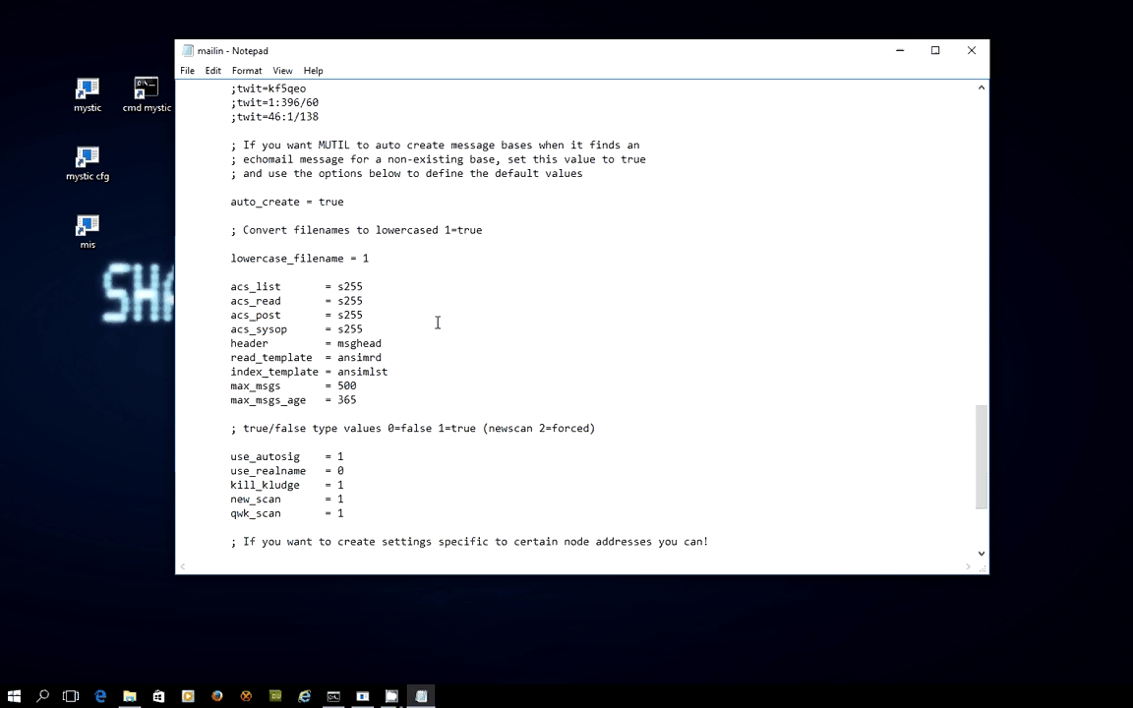
{"action": "left_click_drag", "start_coordinate": [356, 203], "coordinate": [217, 200]}
{"action": "left_click", "coordinate": [359, 200]}
{"action": "scroll", "coordinate": [401, 248], "scroll_direction": "down", "scroll_amount": 1}
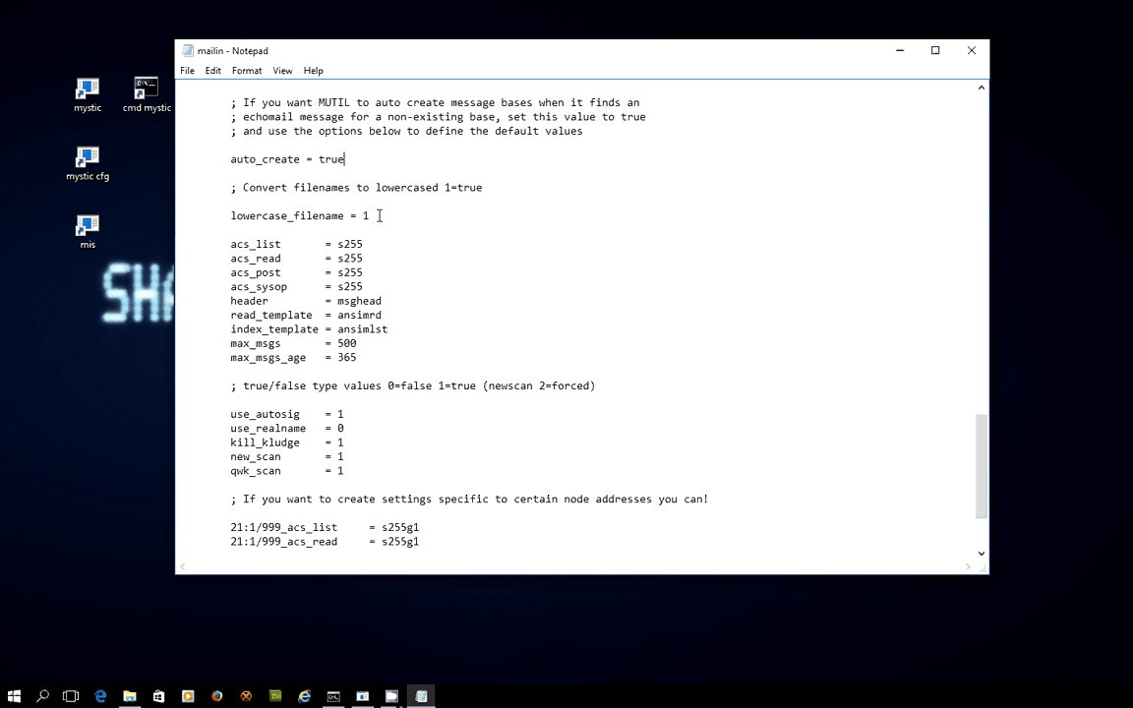
{"action": "left_click", "coordinate": [372, 215]}
Review the default access level lines from acs_list through acs_sysop.
{"action": "scroll", "coordinate": [384, 214], "scroll_direction": "down", "scroll_amount": 2}
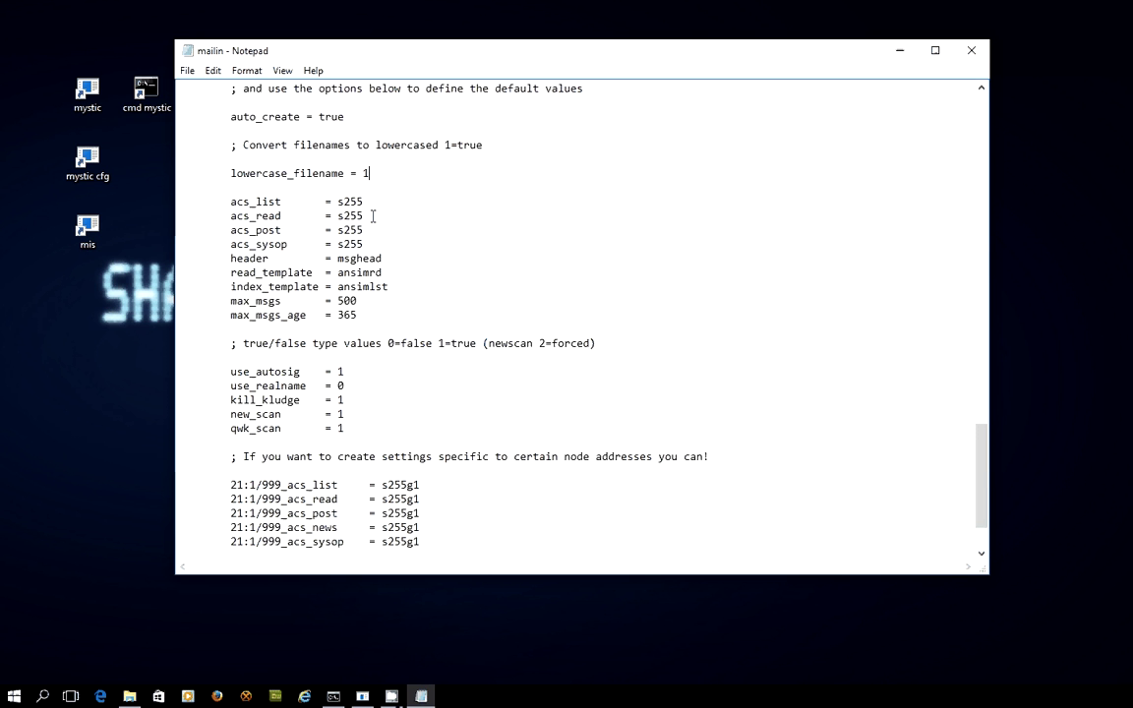
{"action": "left_click", "coordinate": [370, 159]}
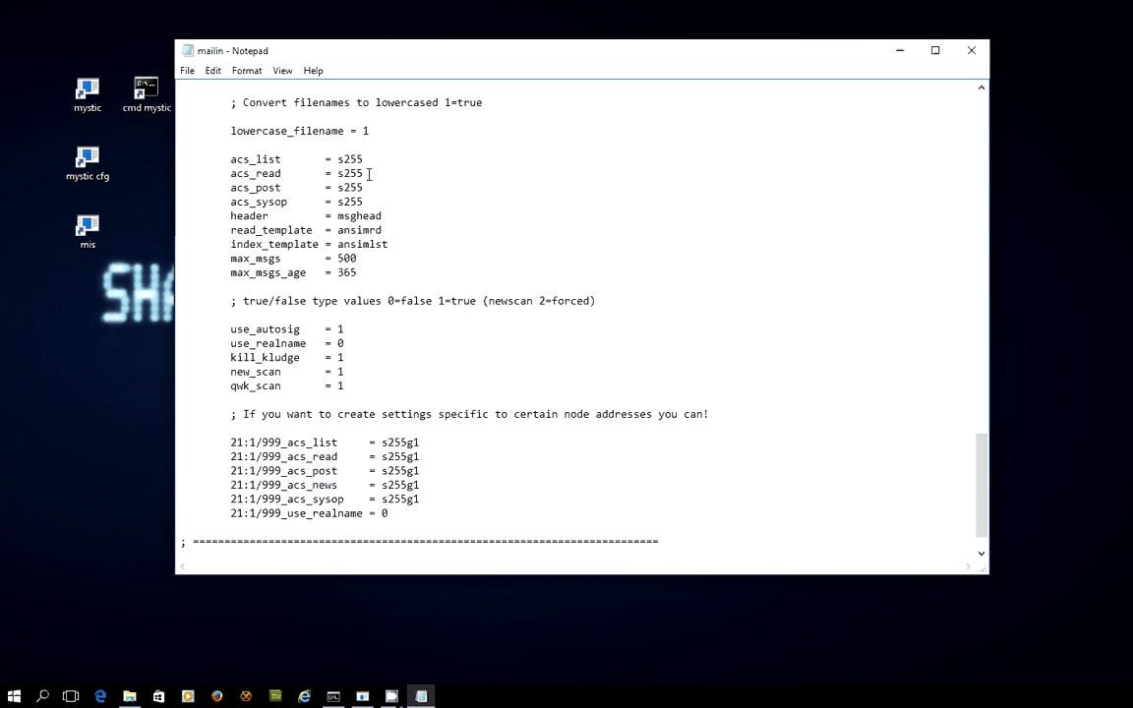
{"action": "left_click", "coordinate": [370, 187]}
{"action": "key", "text": "Up"}
{"action": "key", "text": "Up"}
{"action": "key", "text": "Down"}
{"action": "key", "text": "Down"}
Review the max_msgs and max_msgs_age defaults and the true/false type values below them.
{"action": "scroll", "coordinate": [393, 212], "scroll_direction": "down", "scroll_amount": 1}
{"action": "left_click", "coordinate": [361, 218]}
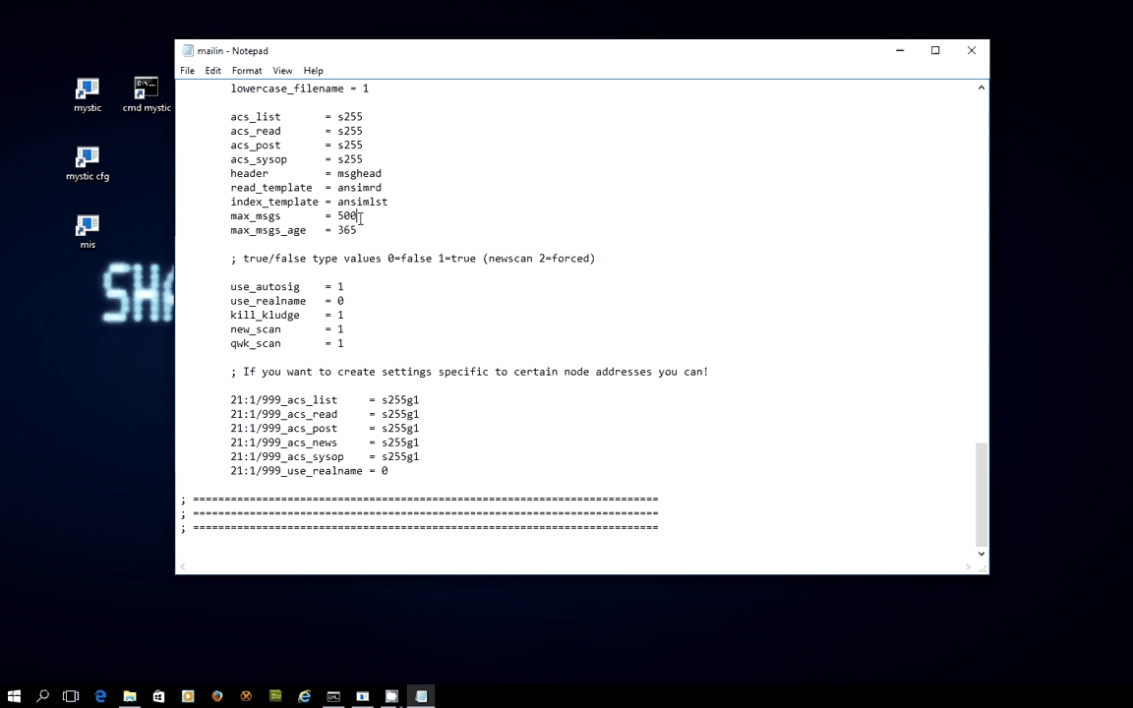
{"action": "left_click", "coordinate": [362, 229]}
{"action": "key", "text": "Down"}
{"action": "key", "text": "Down"}
{"action": "key", "text": "Down"}
{"action": "key", "text": "Down"}
Examine the node-specific settings for address 21:1/999, from acs_list through use_realname.
{"action": "left_click_drag", "start_coordinate": [224, 401], "coordinate": [462, 481]}
{"action": "left_click", "coordinate": [486, 433]}
{"action": "left_click_drag", "start_coordinate": [232, 400], "coordinate": [280, 397]}
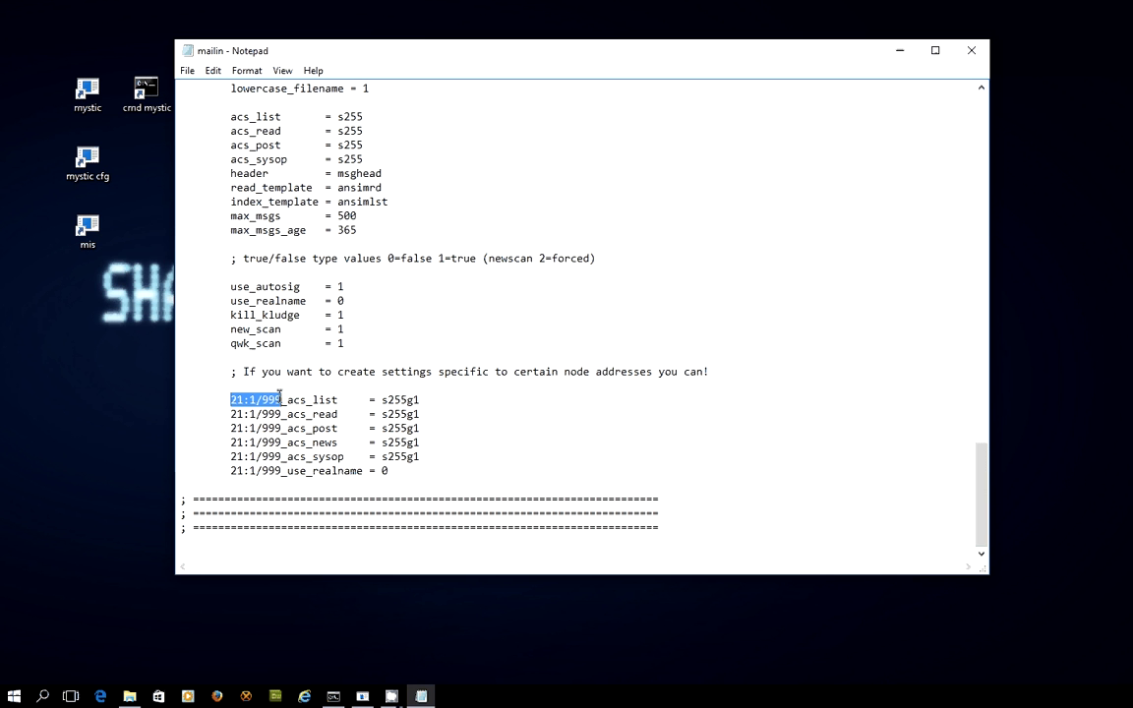
{"action": "left_click", "coordinate": [424, 399]}
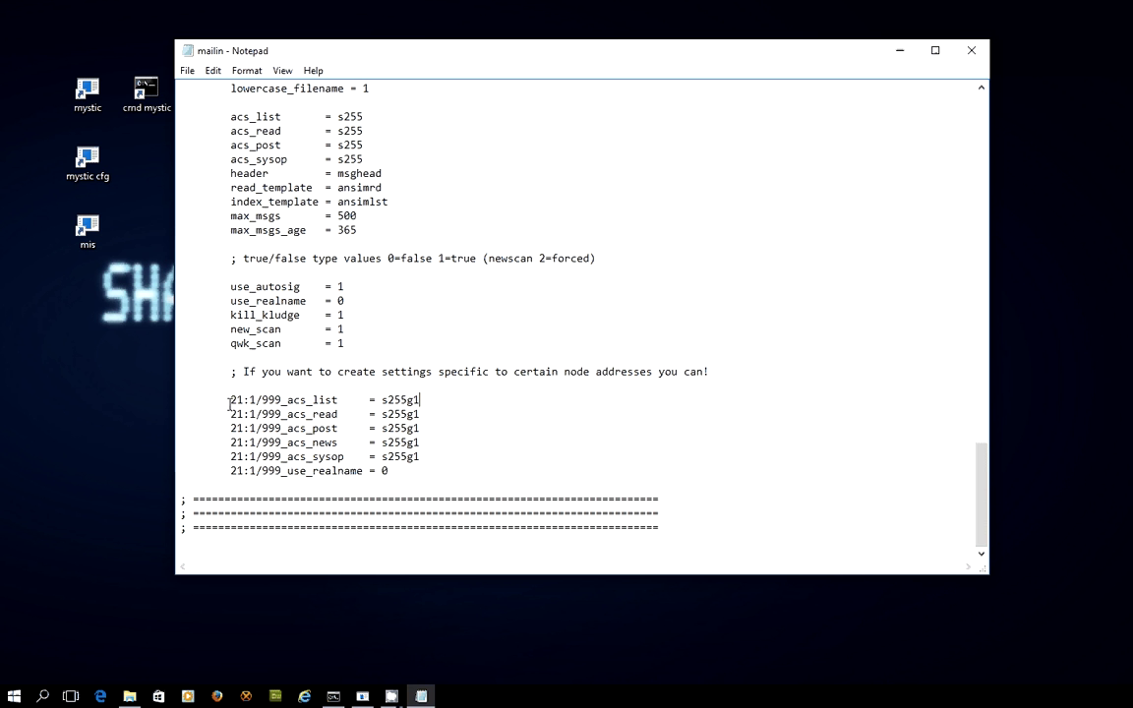
{"action": "left_click_drag", "start_coordinate": [230, 400], "coordinate": [244, 401]}
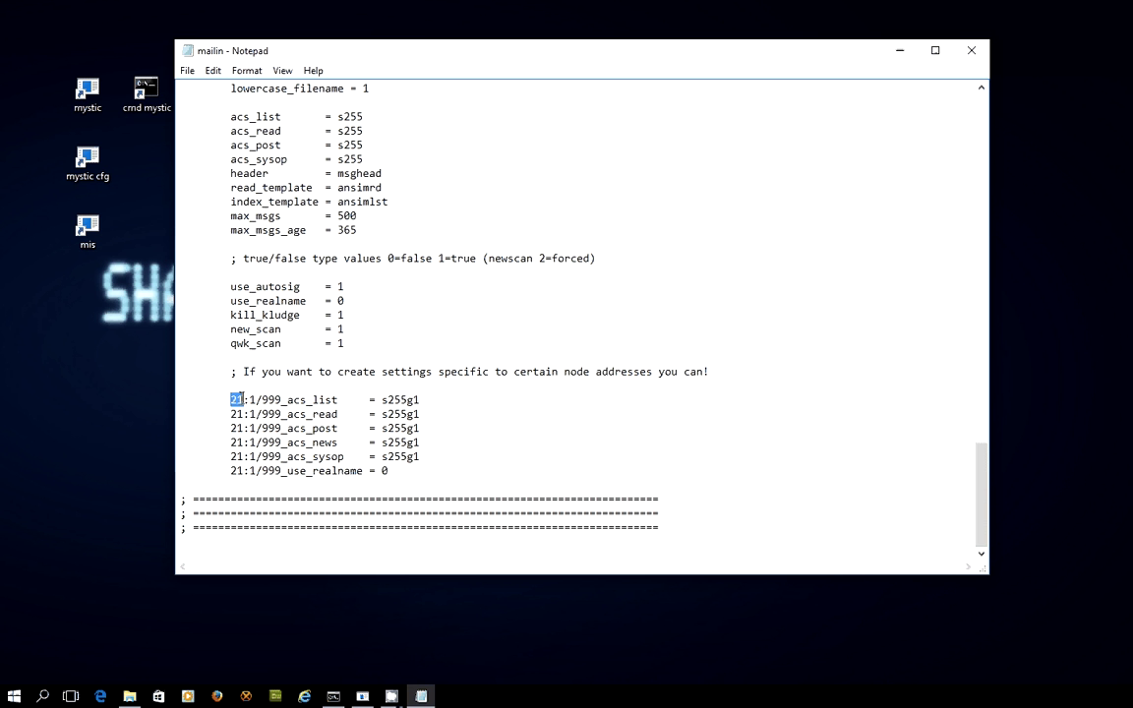
{"action": "left_click", "coordinate": [425, 399]}
{"action": "left_click", "coordinate": [394, 471]}
{"action": "key", "text": "ctrl+z"}
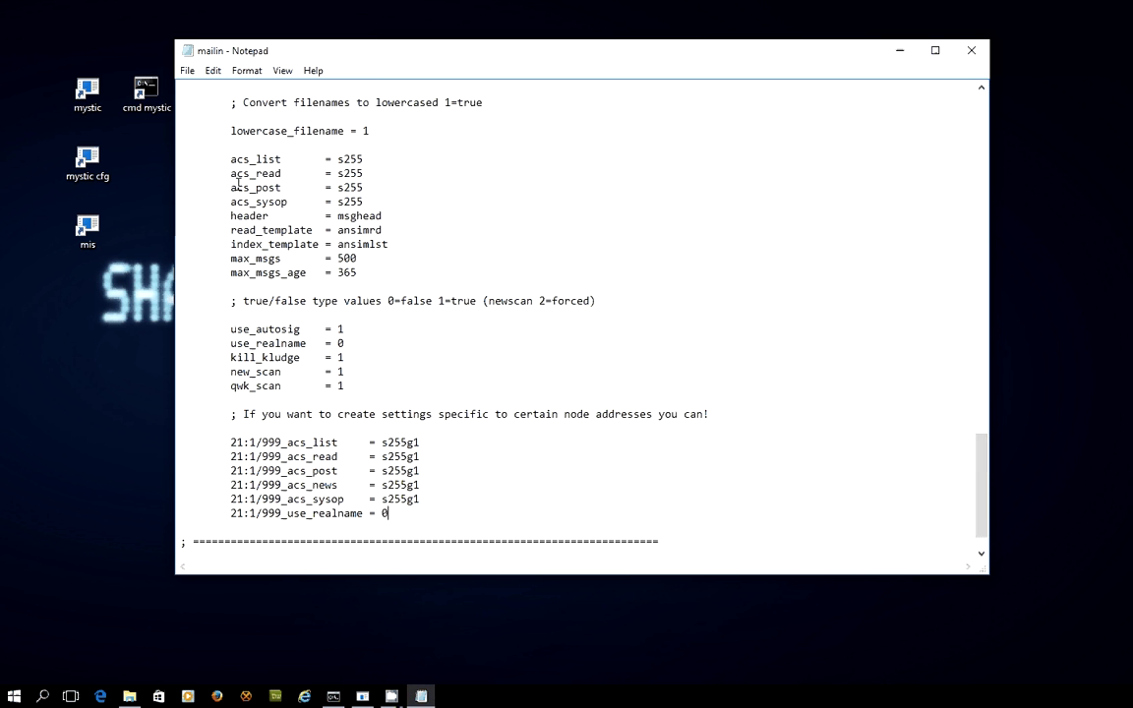
Go back to the start of the mailin file, minimize it, and clear the screen in the cmd mystic window.
{"action": "scroll", "coordinate": [637, 412], "scroll_direction": "up", "scroll_amount": 12}
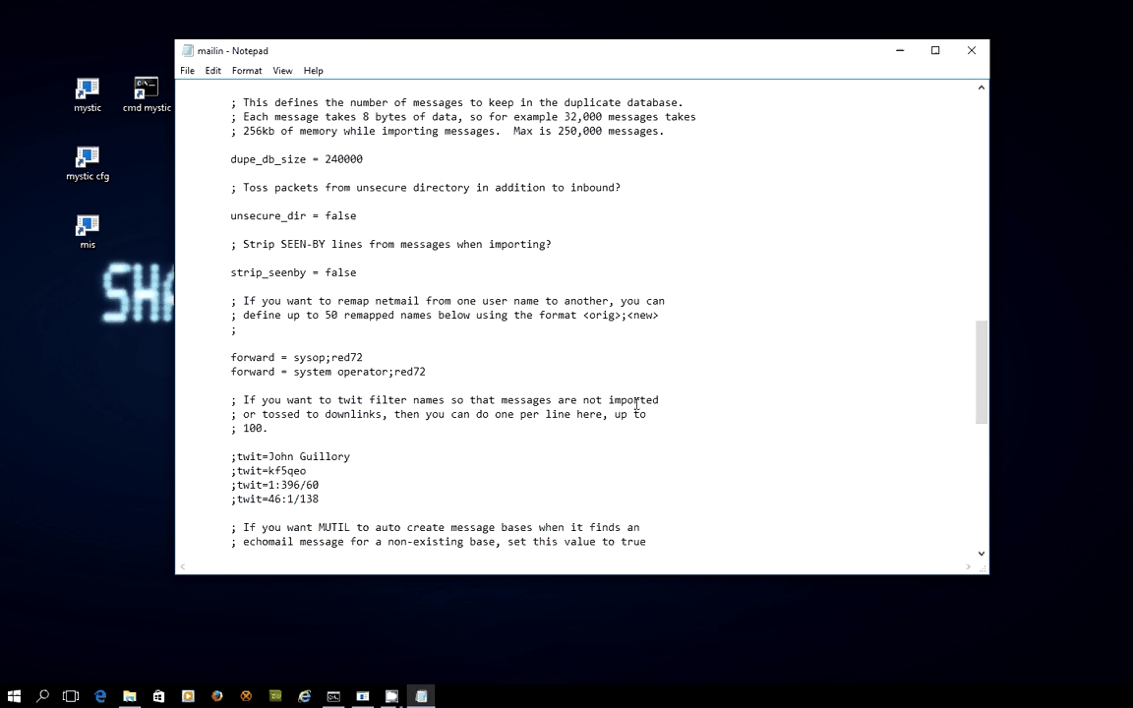
{"action": "scroll", "coordinate": [637, 404], "scroll_direction": "up", "scroll_amount": 20}
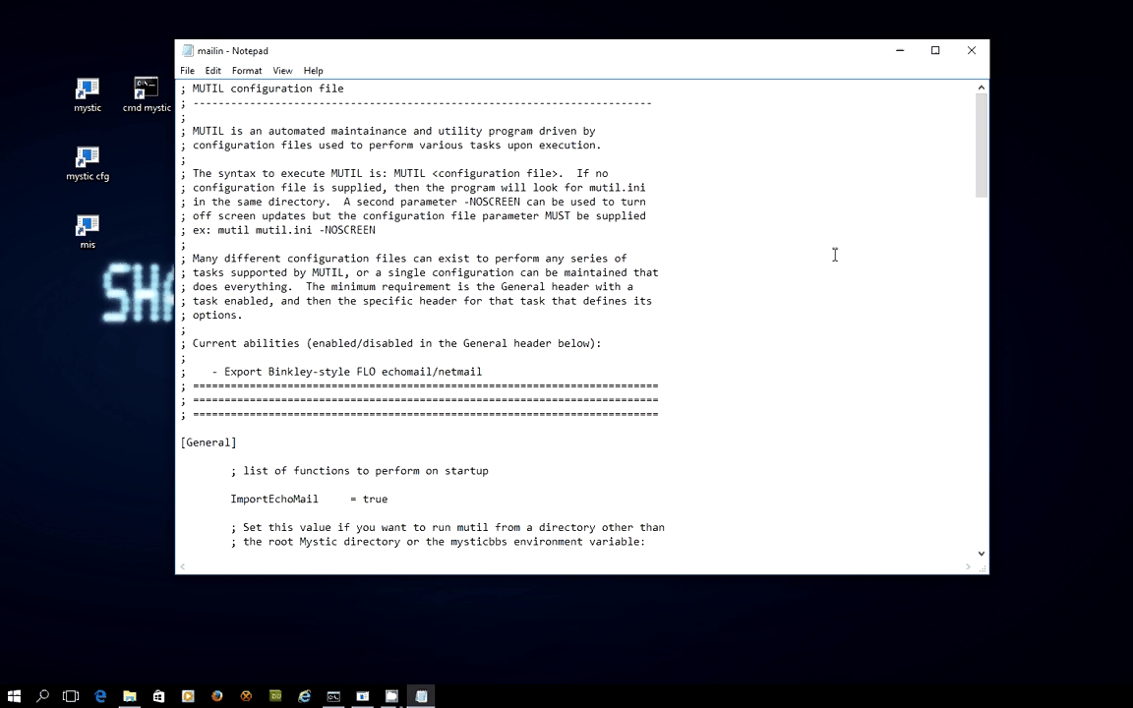
{"action": "left_click", "coordinate": [898, 50]}
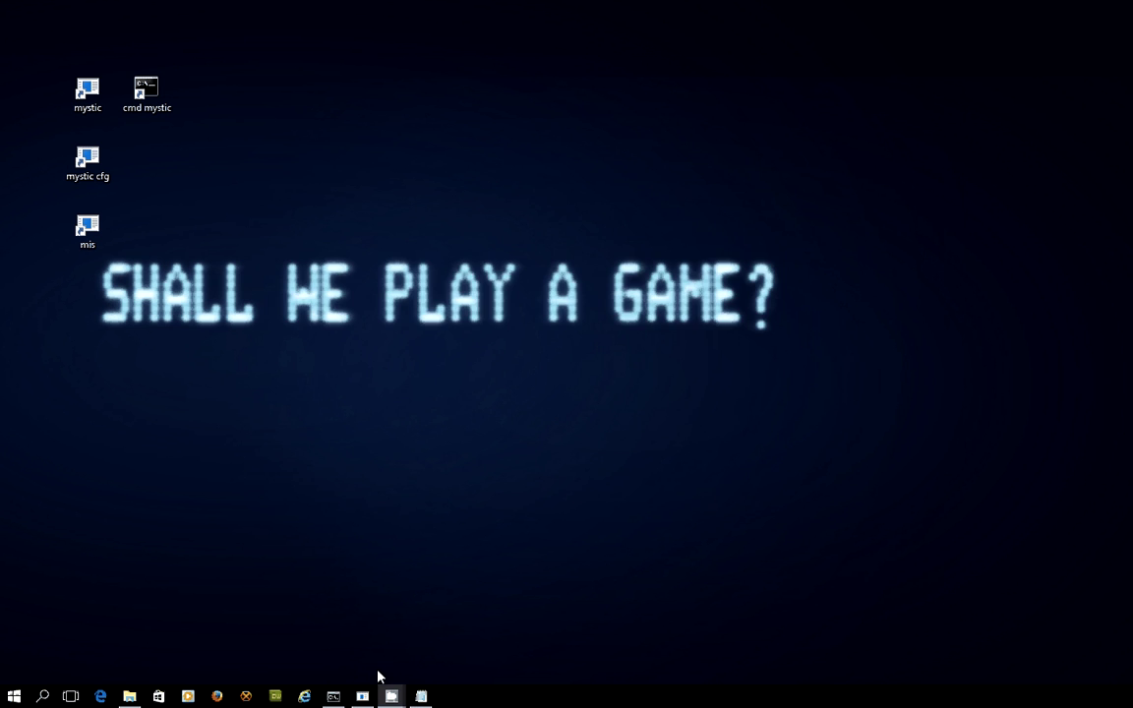
{"action": "left_click", "coordinate": [335, 698]}
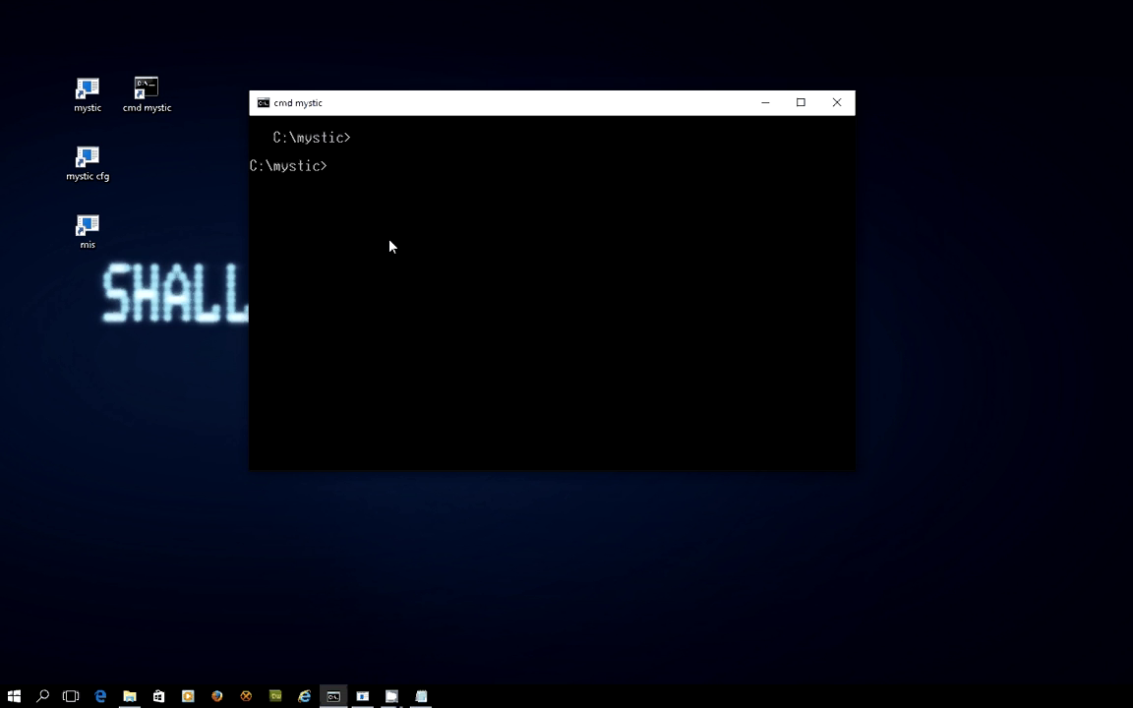
{"action": "type", "text": "cls"}
{"action": "key", "text": "Return"}
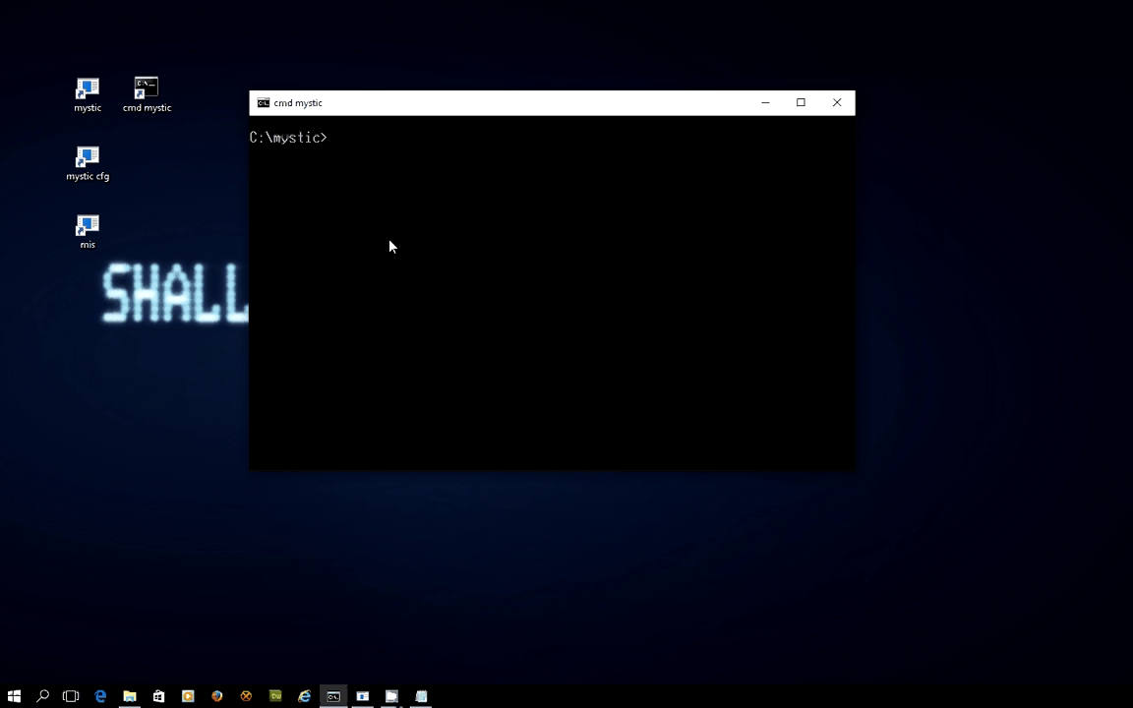
Show the fidopoll usage help and poll echomail node 21:1/100 with "fidopoll 21:1/100".
{"action": "type", "text": "fidopoll"}
{"action": "key", "text": "Return"}
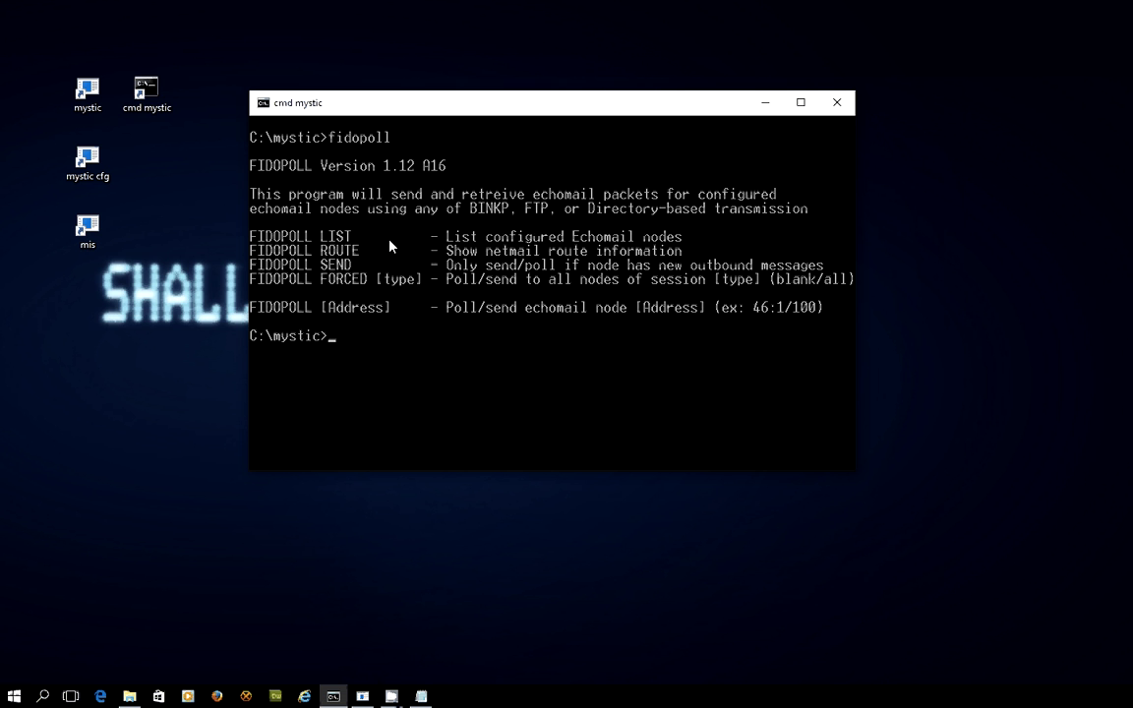
{"action": "type", "text": "fidopoll 21:1/100"}
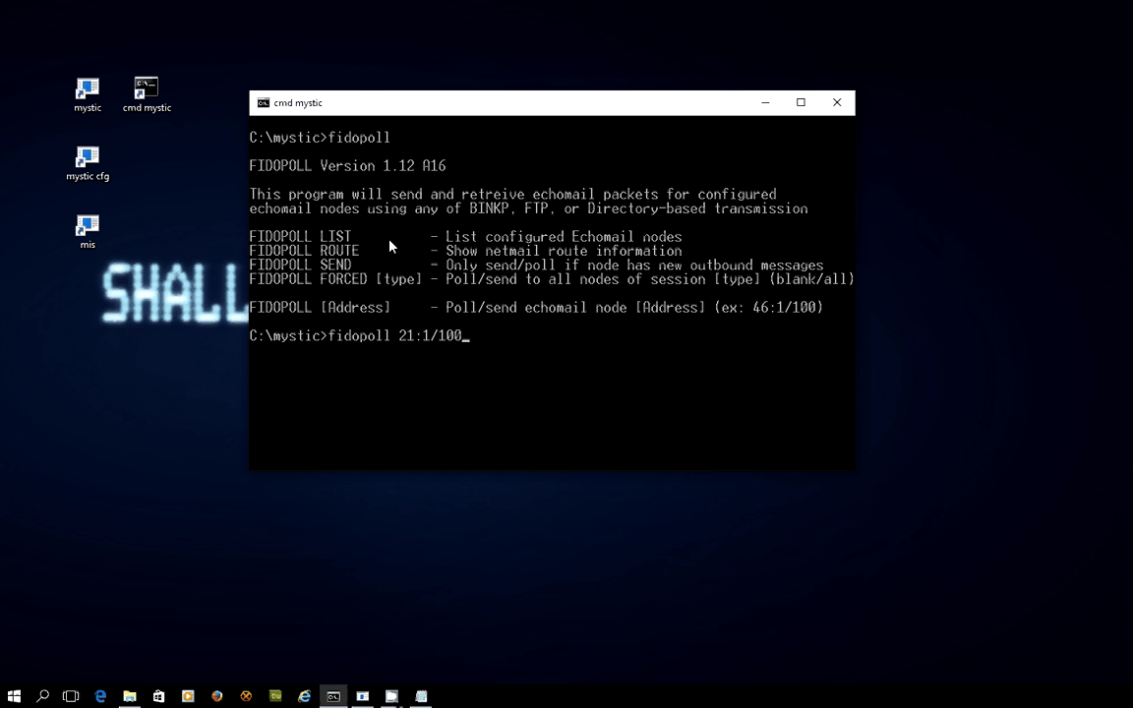
{"action": "key", "text": "Return"}
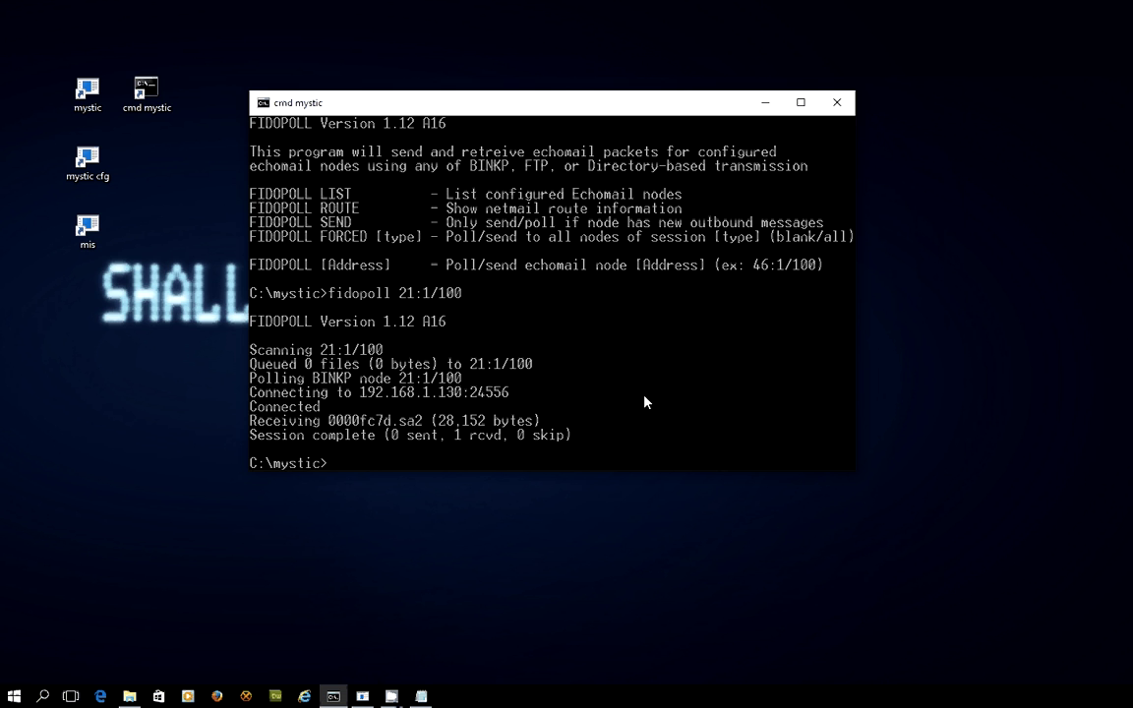
Clear the command prompt screen and import the received echomail with "mutil mailin".
{"action": "type", "text": "m"}
{"action": "key", "text": "BackSpace"}
{"action": "type", "text": "cls"}
{"action": "key", "text": "Return"}
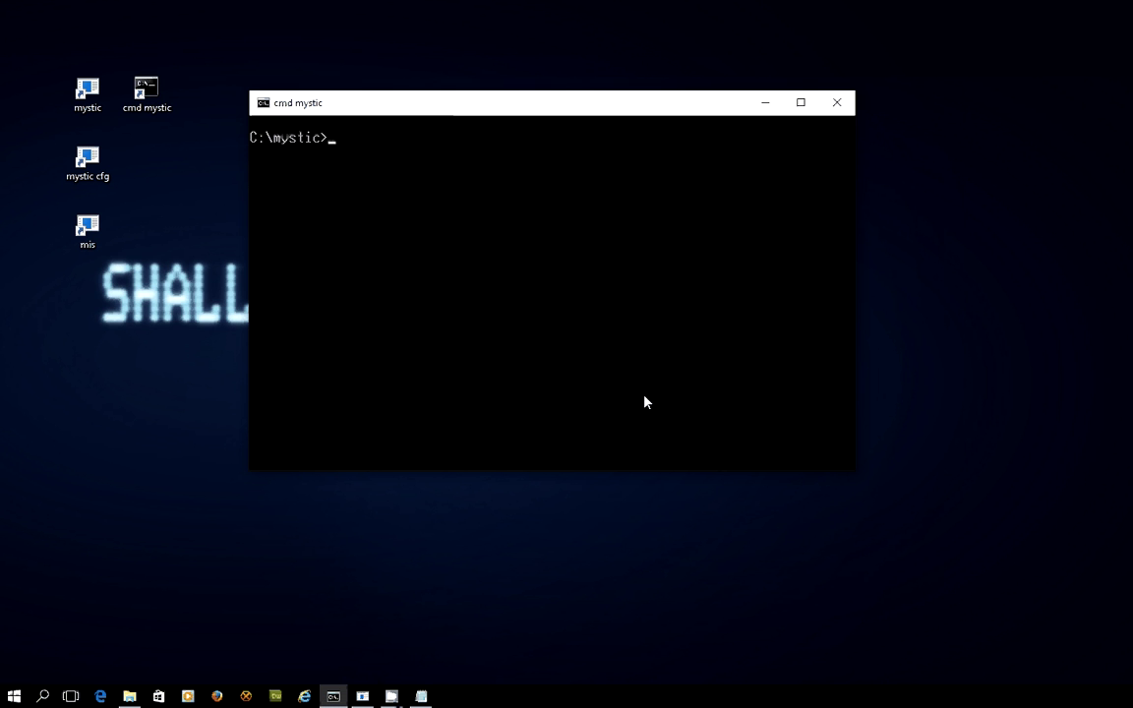
{"action": "type", "text": "mutil mai"}
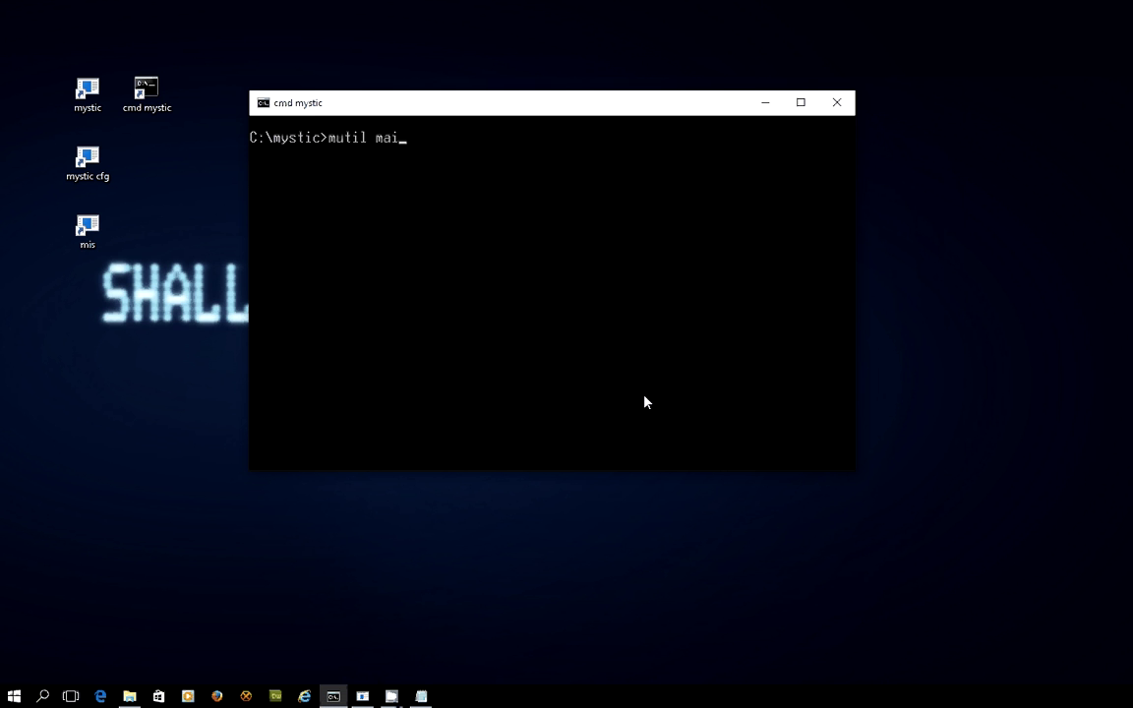
{"action": "type", "text": "lin"}
{"action": "key", "text": "Return"}
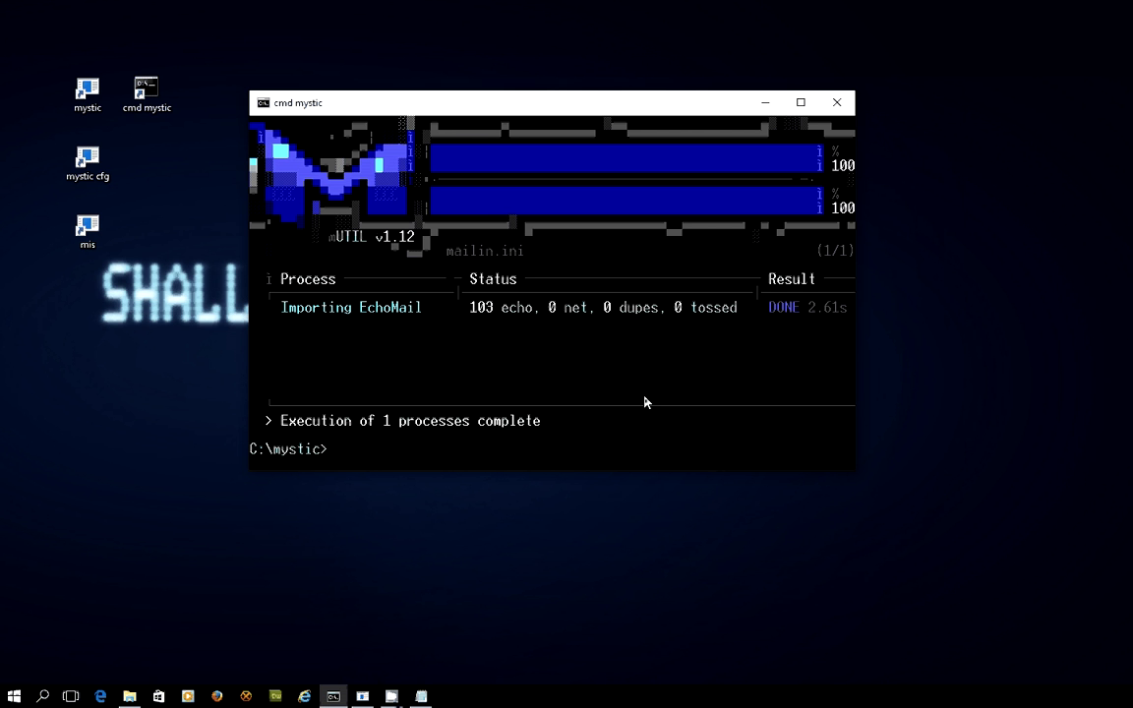
Switch to File Explorer and open the mutil log file from the C:\mystic\logs folder.
{"action": "left_click", "coordinate": [129, 697]}
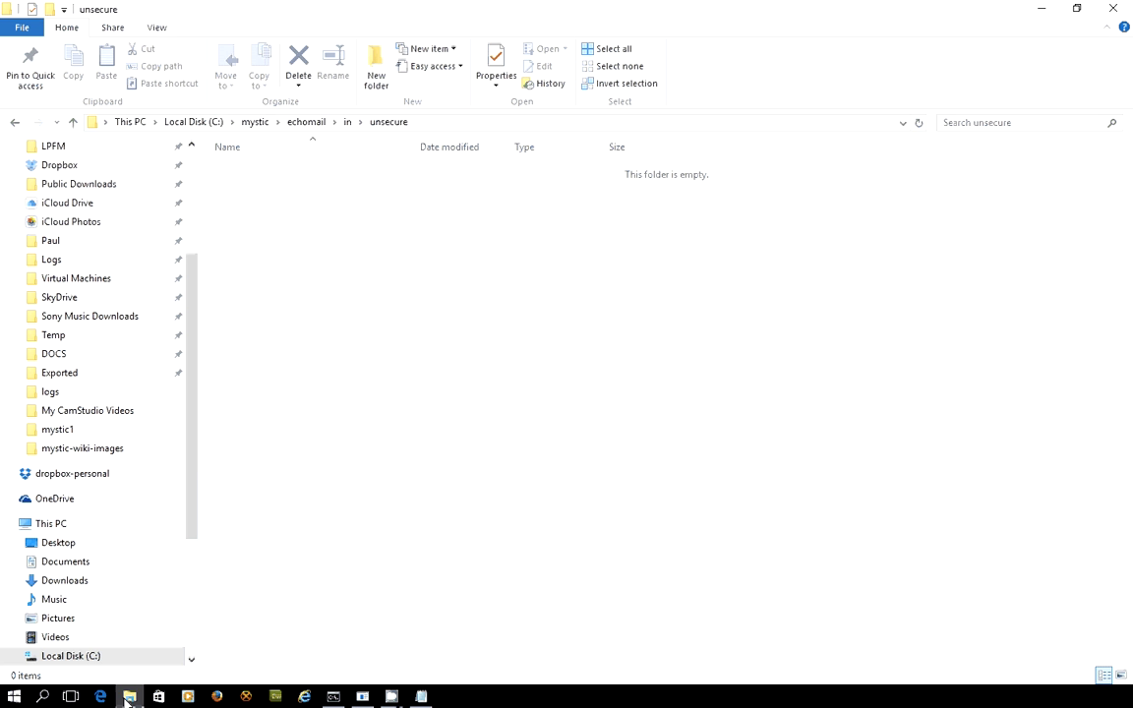
{"action": "left_click", "coordinate": [255, 121]}
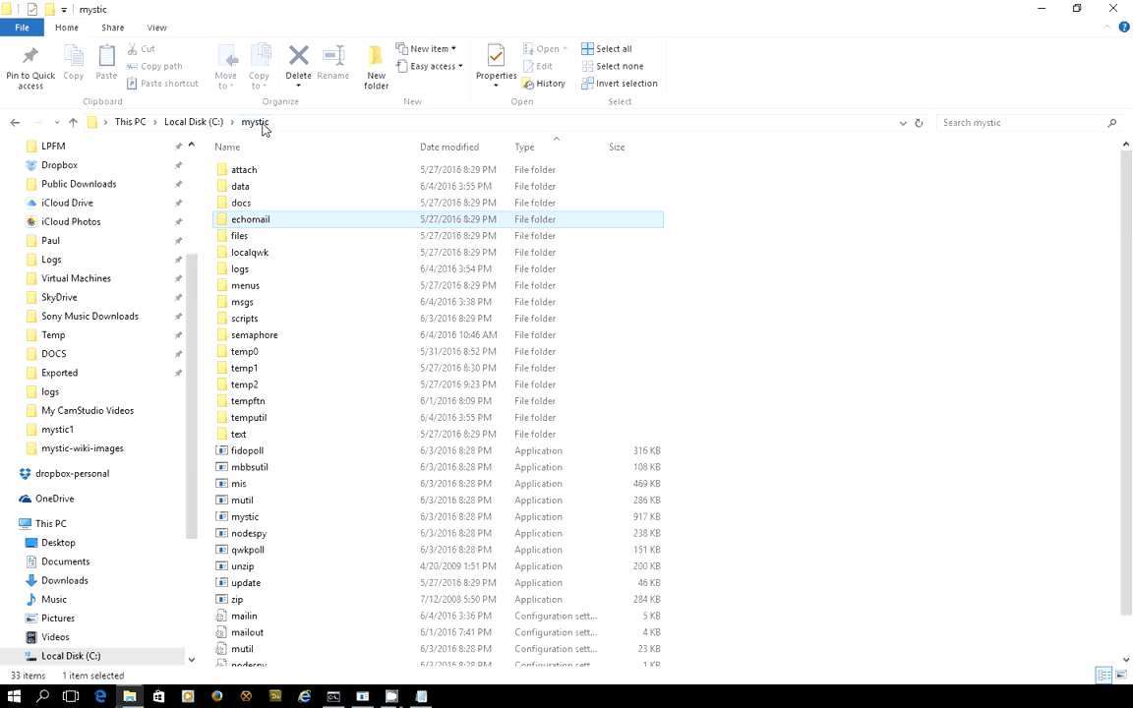
{"action": "double_click", "coordinate": [261, 270]}
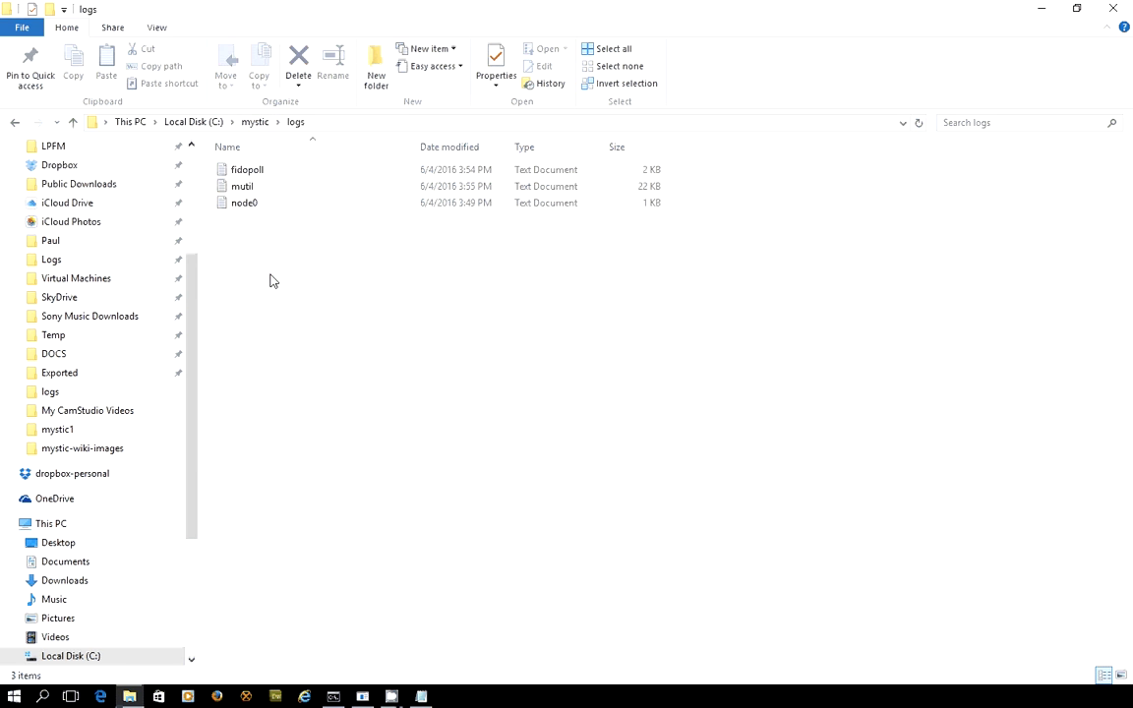
{"action": "double_click", "coordinate": [264, 189]}
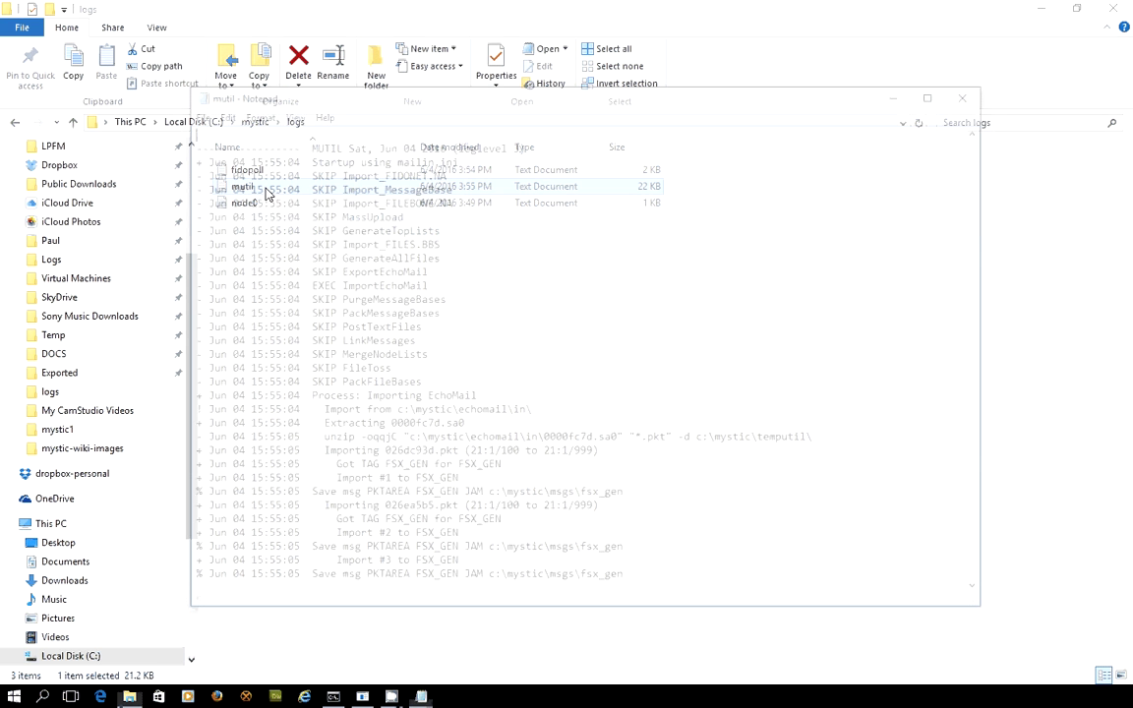
Examine the Importing EchoMail entries in the mutil log, from extracting the bundle to the first packet's import into FSX_GEN.
{"action": "scroll", "coordinate": [630, 393], "scroll_direction": "down", "scroll_amount": 5}
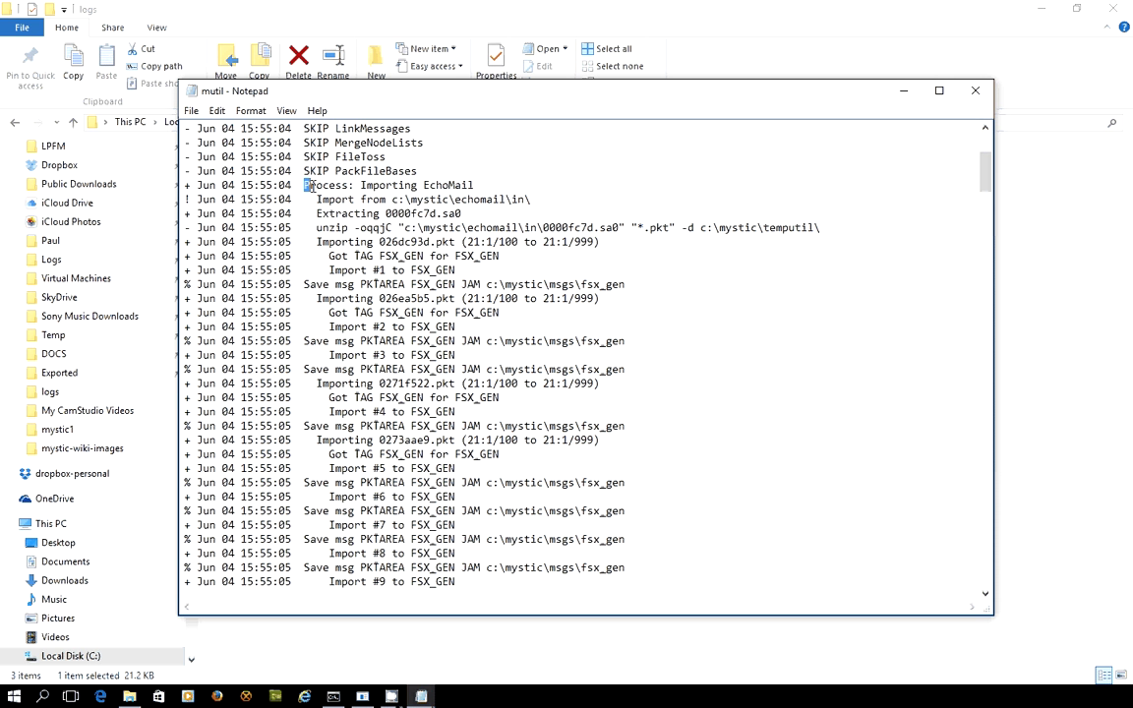
{"action": "left_click_drag", "start_coordinate": [305, 185], "coordinate": [475, 184]}
{"action": "left_click", "coordinate": [528, 179]}
{"action": "left_click_drag", "start_coordinate": [316, 213], "coordinate": [505, 212]}
{"action": "left_click", "coordinate": [505, 212]}
{"action": "left_click_drag", "start_coordinate": [315, 241], "coordinate": [598, 244]}
{"action": "left_click", "coordinate": [464, 241]}
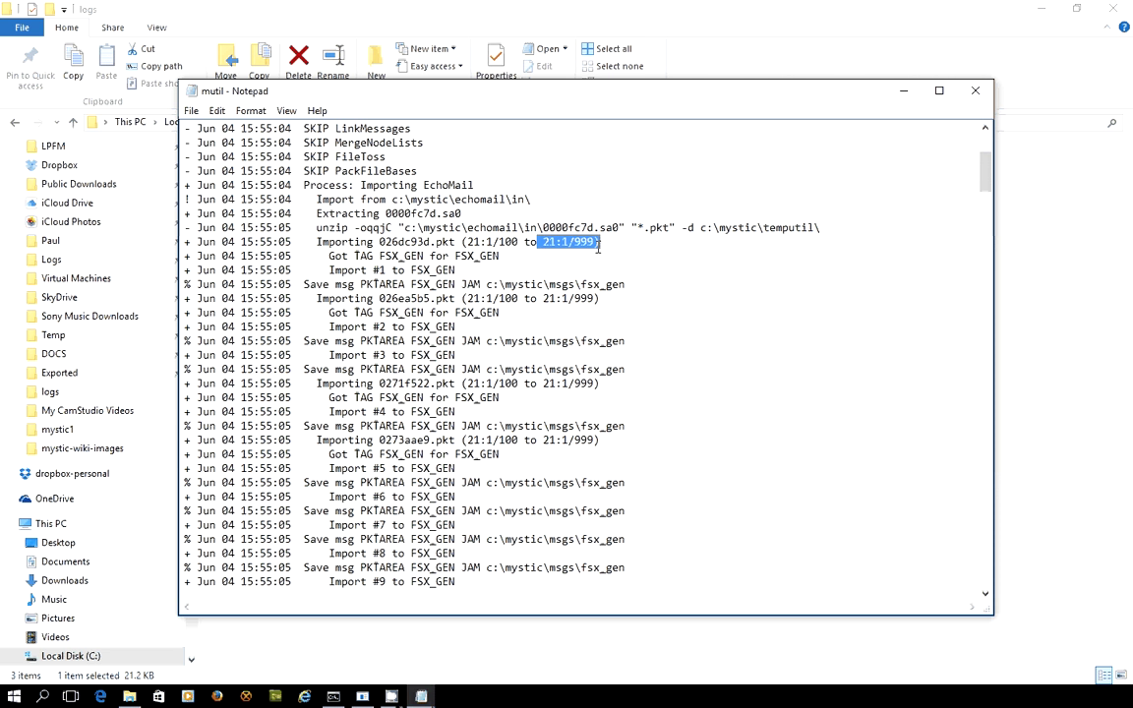
{"action": "left_click", "coordinate": [335, 242]}
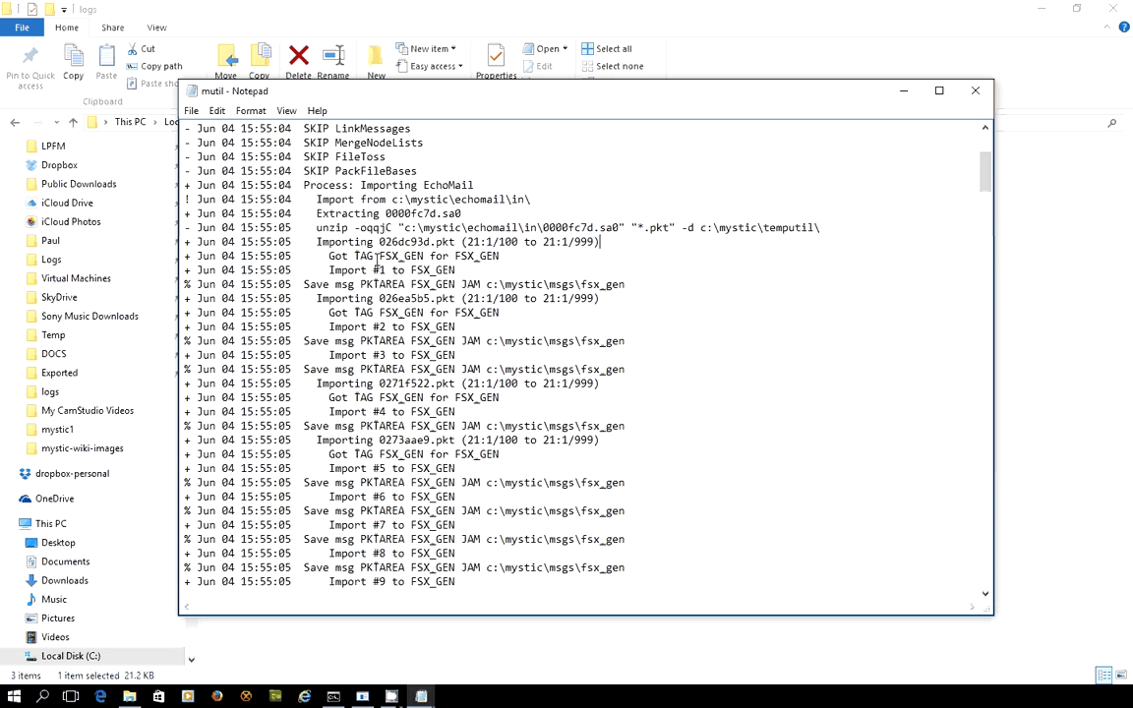
{"action": "left_click_drag", "start_coordinate": [380, 255], "coordinate": [425, 255]}
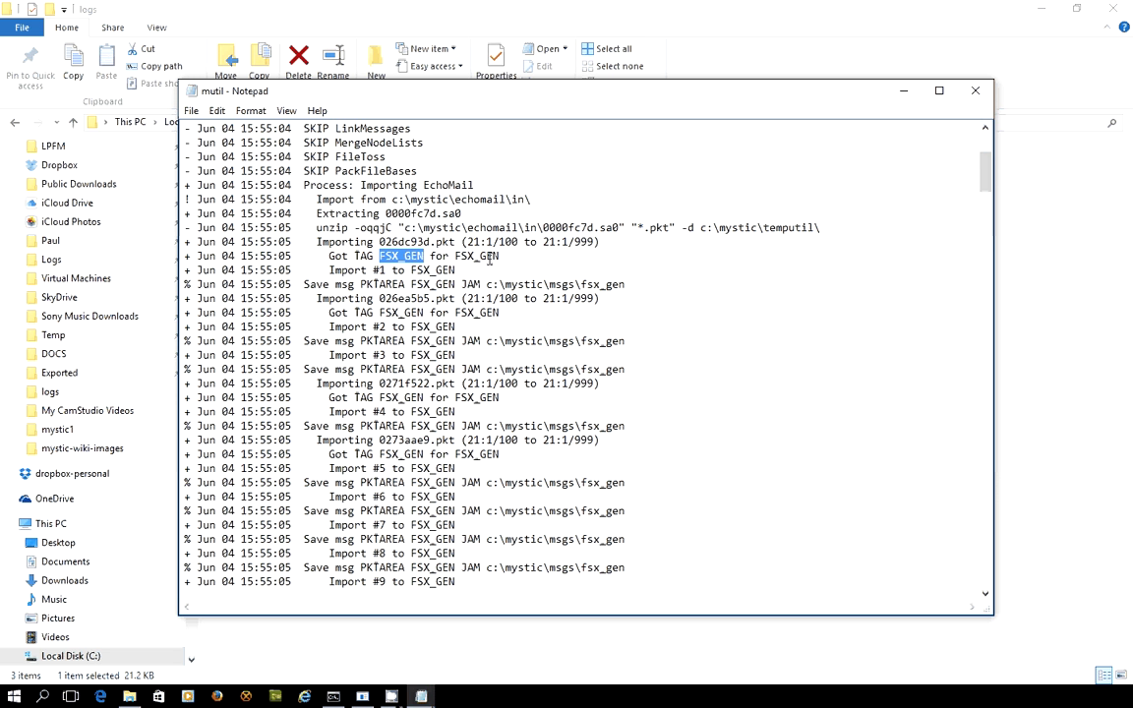
{"action": "left_click_drag", "start_coordinate": [330, 271], "coordinate": [380, 271]}
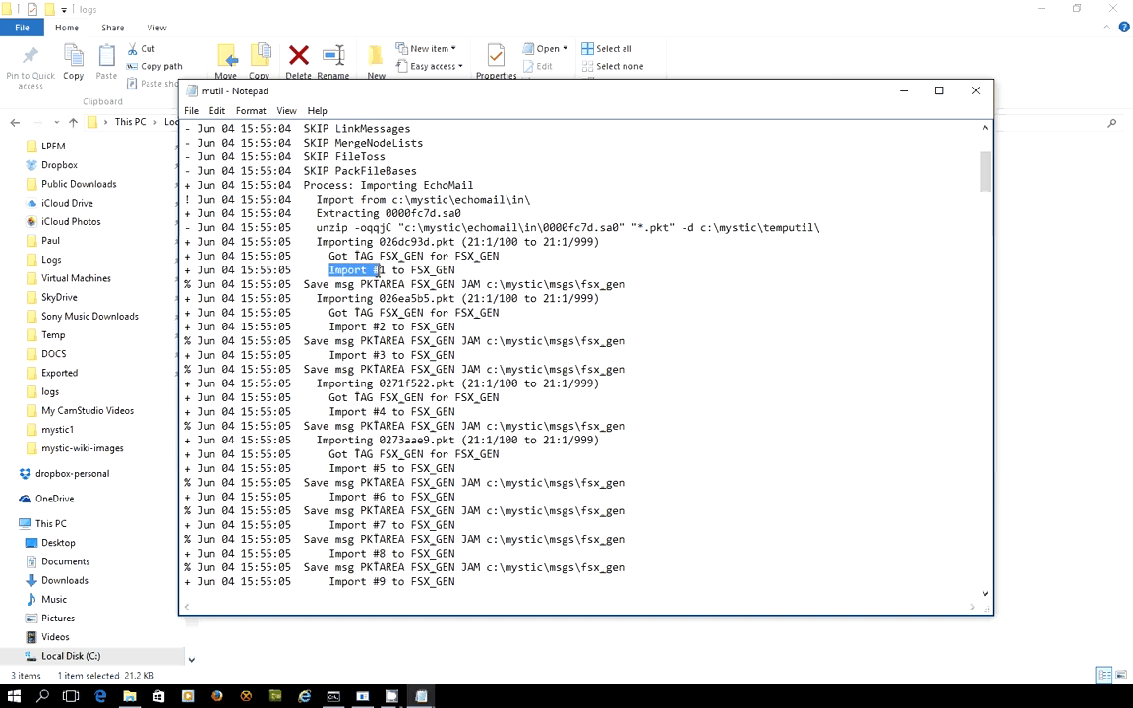
{"action": "left_click", "coordinate": [427, 270]}
Review the remaining import entries through the final Results line, close the mutil log, and minimize File Explorer.
{"action": "scroll", "coordinate": [429, 270], "scroll_direction": "down", "scroll_amount": 13}
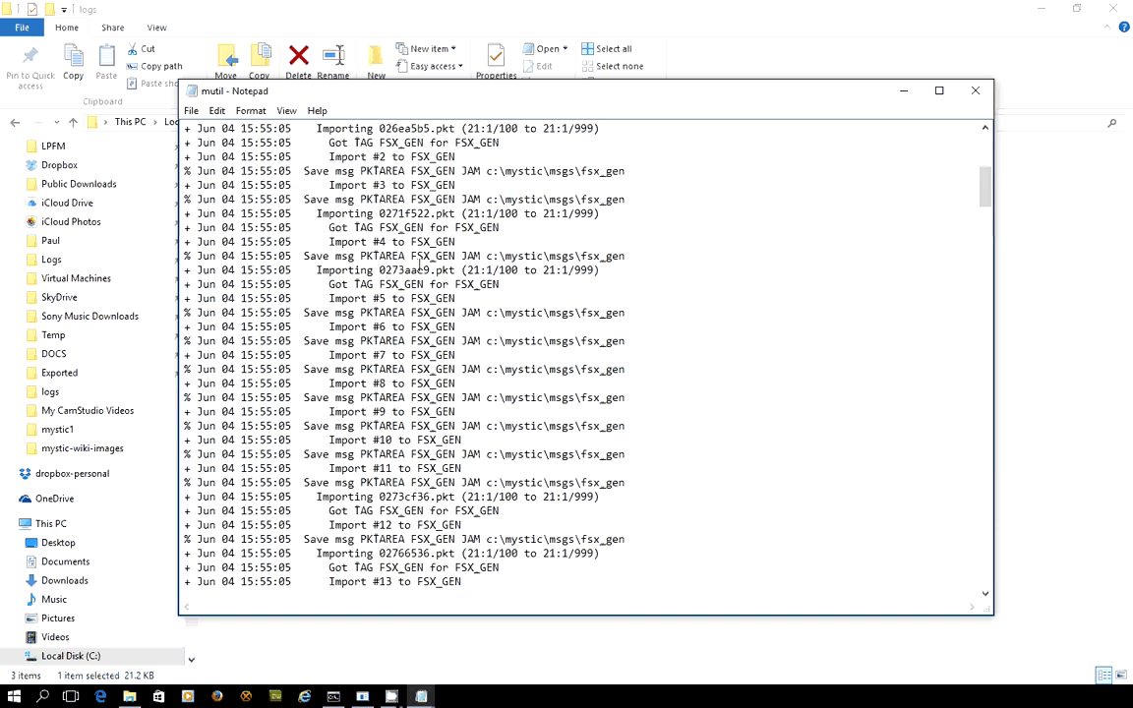
{"action": "scroll", "coordinate": [421, 266], "scroll_direction": "down", "scroll_amount": 11}
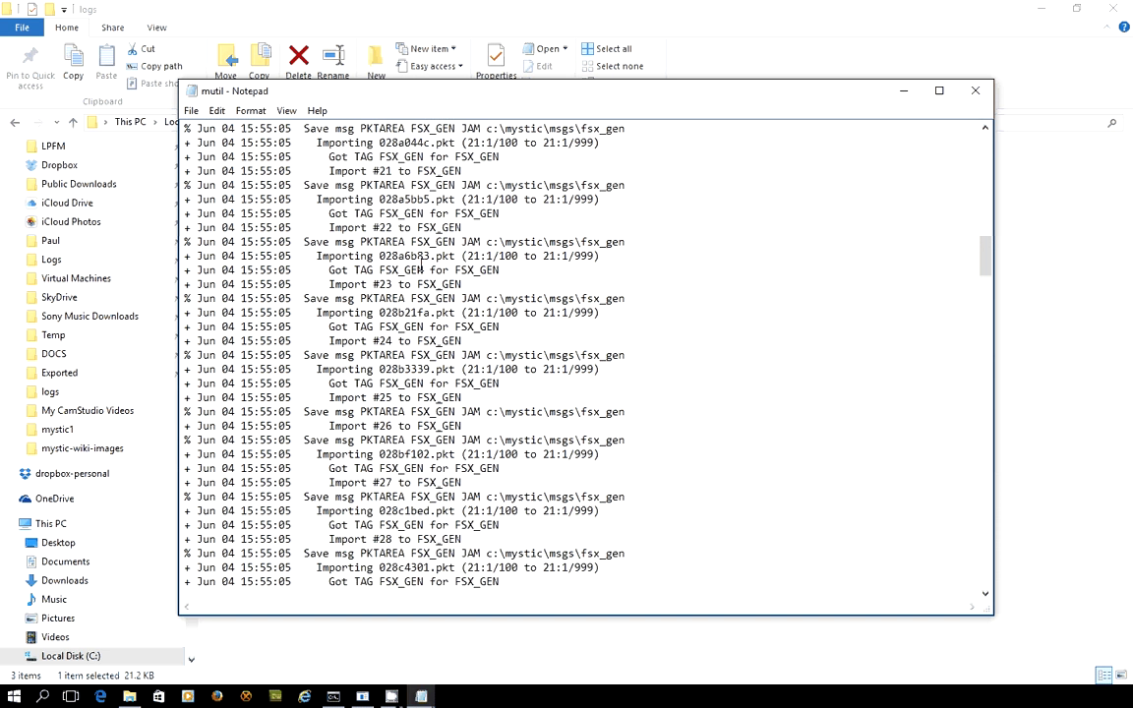
{"action": "scroll", "coordinate": [423, 261], "scroll_direction": "down", "scroll_amount": 20}
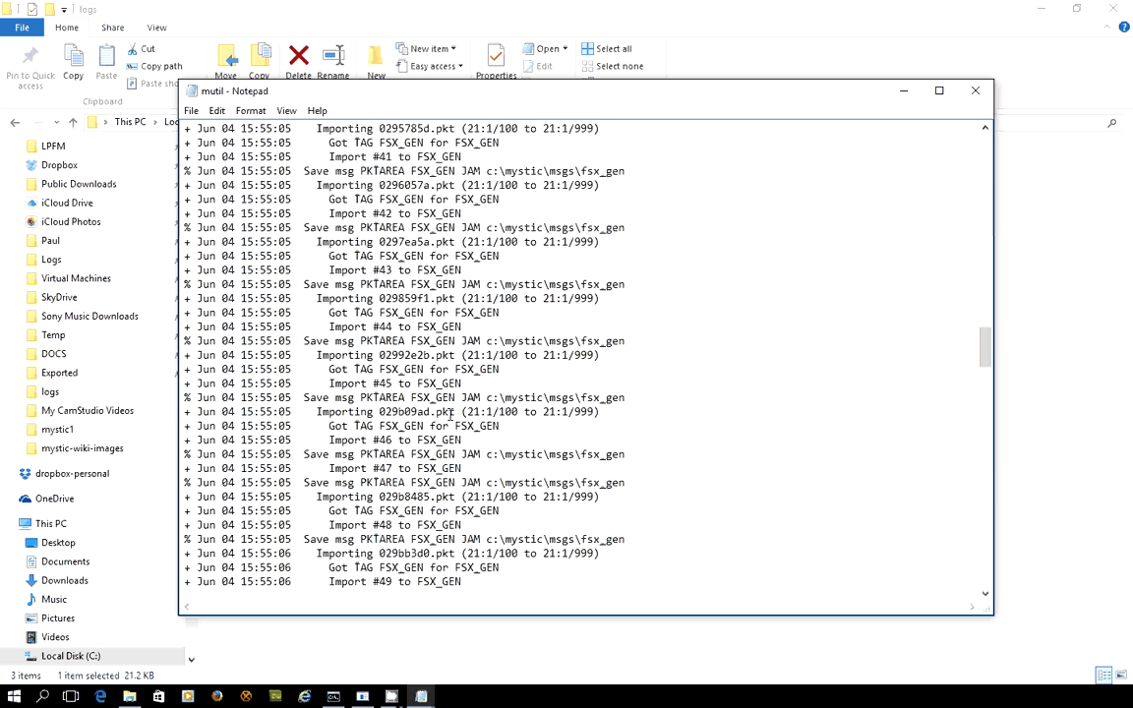
{"action": "scroll", "coordinate": [451, 418], "scroll_direction": "down", "scroll_amount": 17}
{"action": "scroll", "coordinate": [449, 417], "scroll_direction": "down", "scroll_amount": 20}
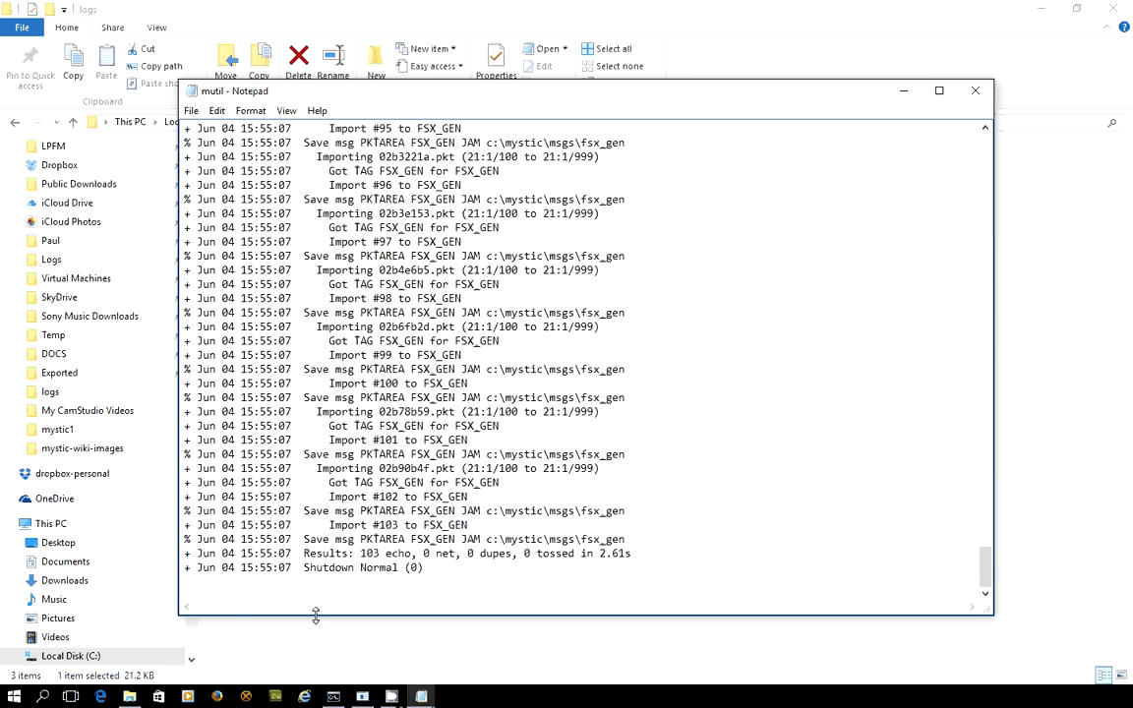
{"action": "left_click_drag", "start_coordinate": [303, 553], "coordinate": [668, 505]}
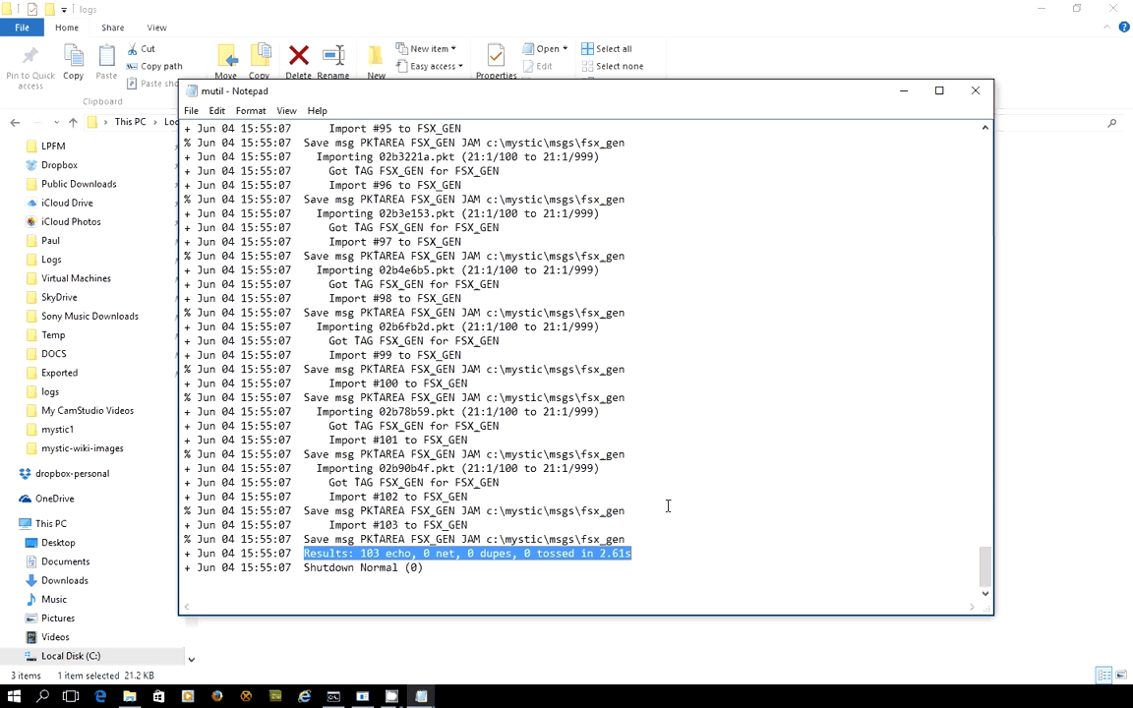
{"action": "left_click", "coordinate": [675, 496]}
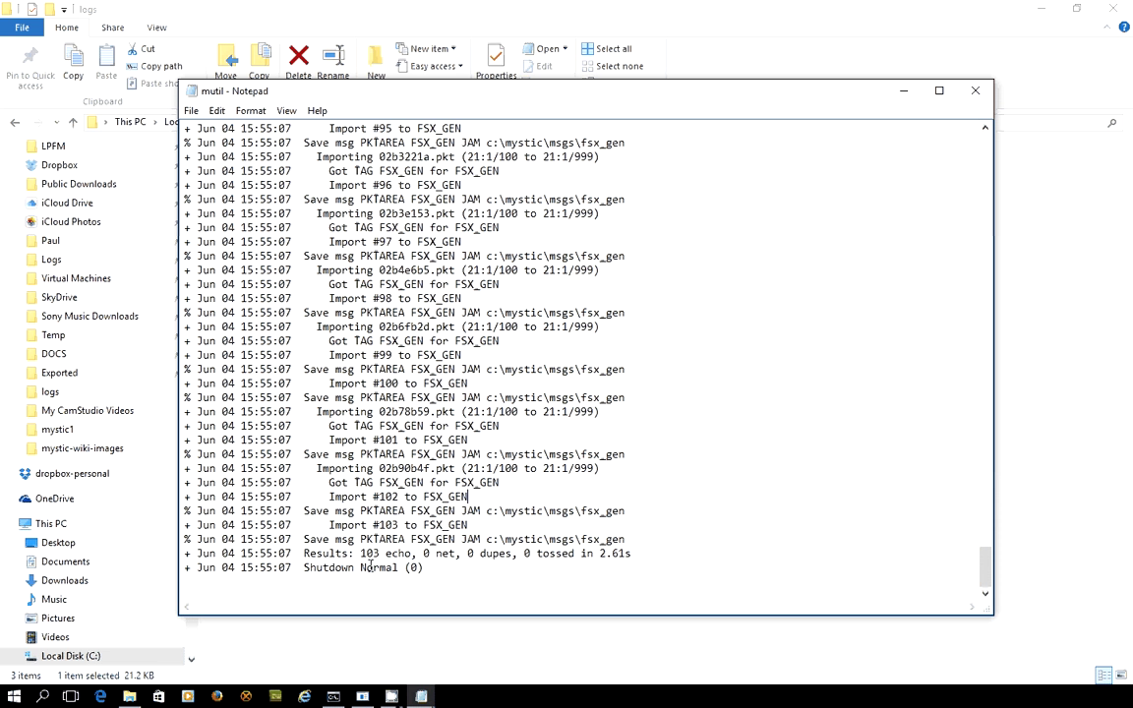
{"action": "left_click", "coordinate": [436, 555]}
{"action": "left_click", "coordinate": [971, 92]}
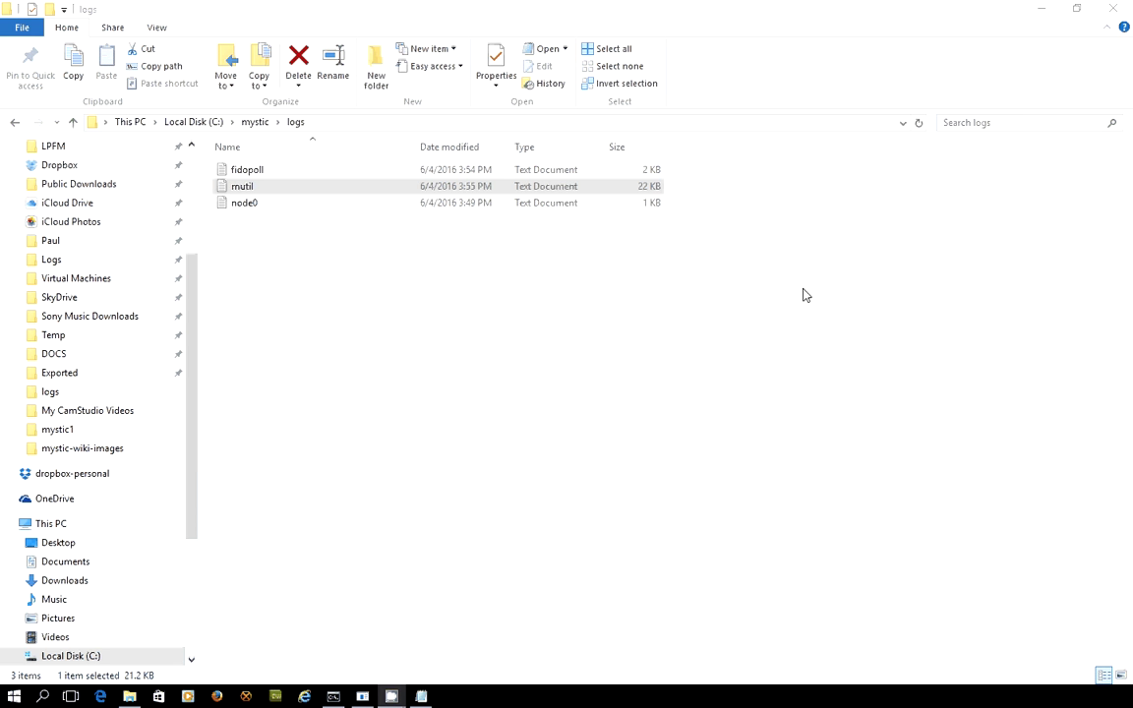
{"action": "left_click", "coordinate": [1039, 10]}
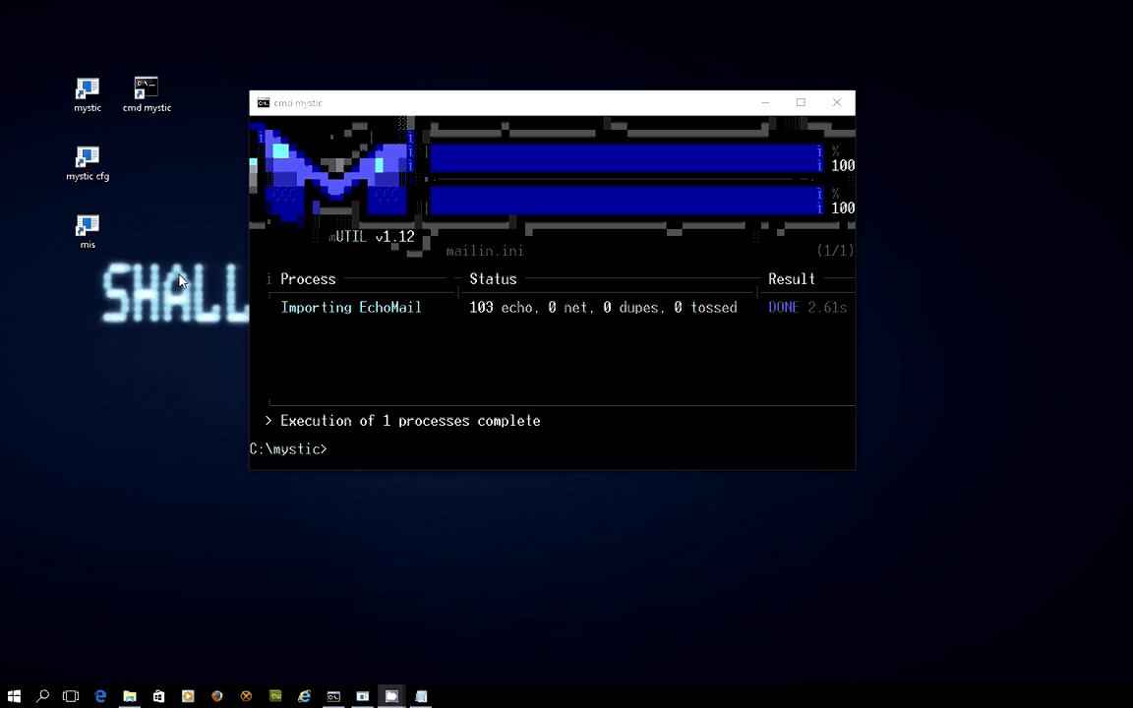
Launch Mystic BBS locally and log in with the sysop's user name and password, declining the invisible login.
{"action": "left_click", "coordinate": [89, 104]}
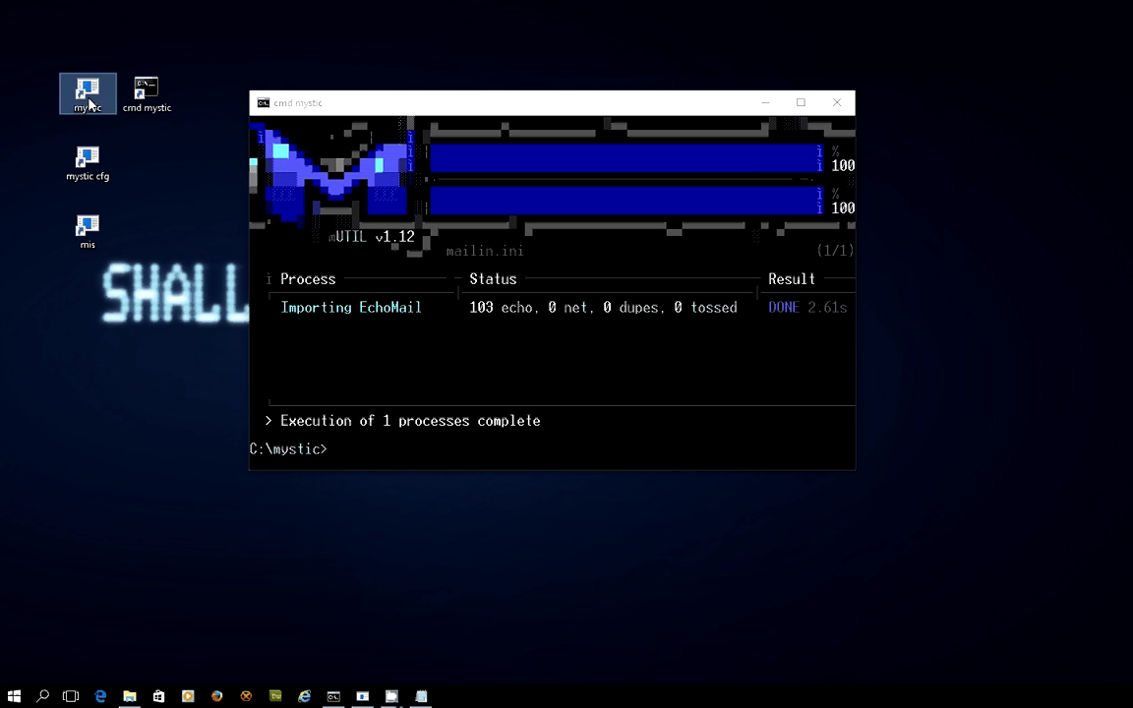
{"action": "double_click", "coordinate": [88, 103]}
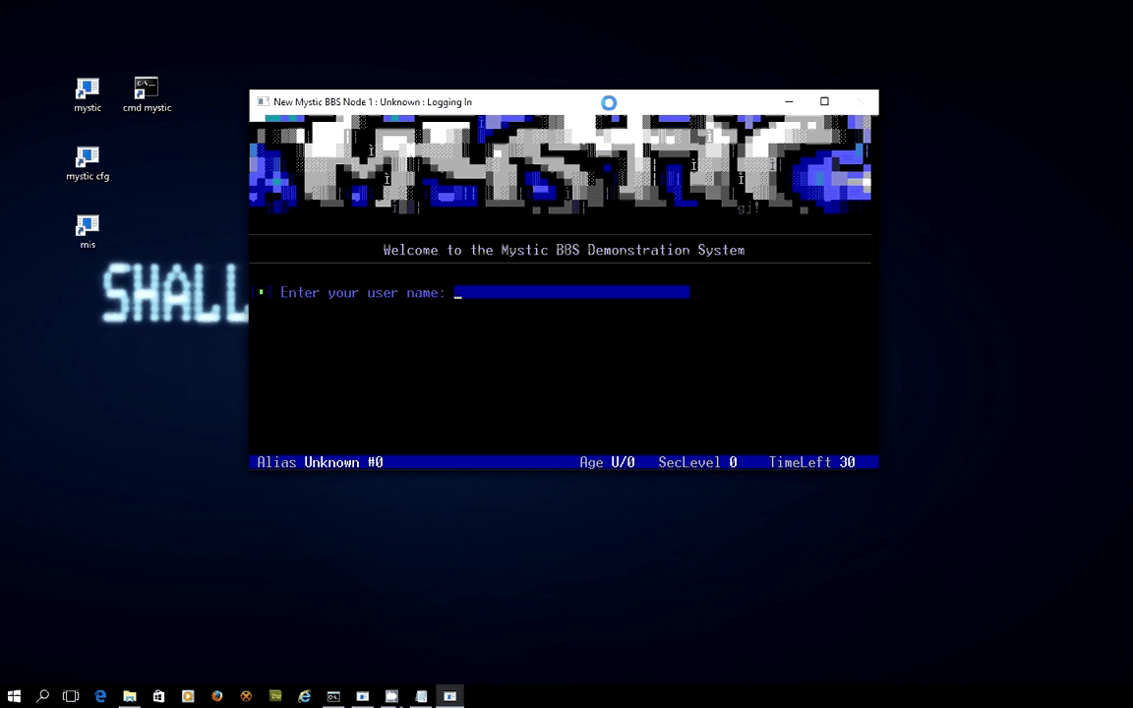
{"action": "type", "text": "red72"}
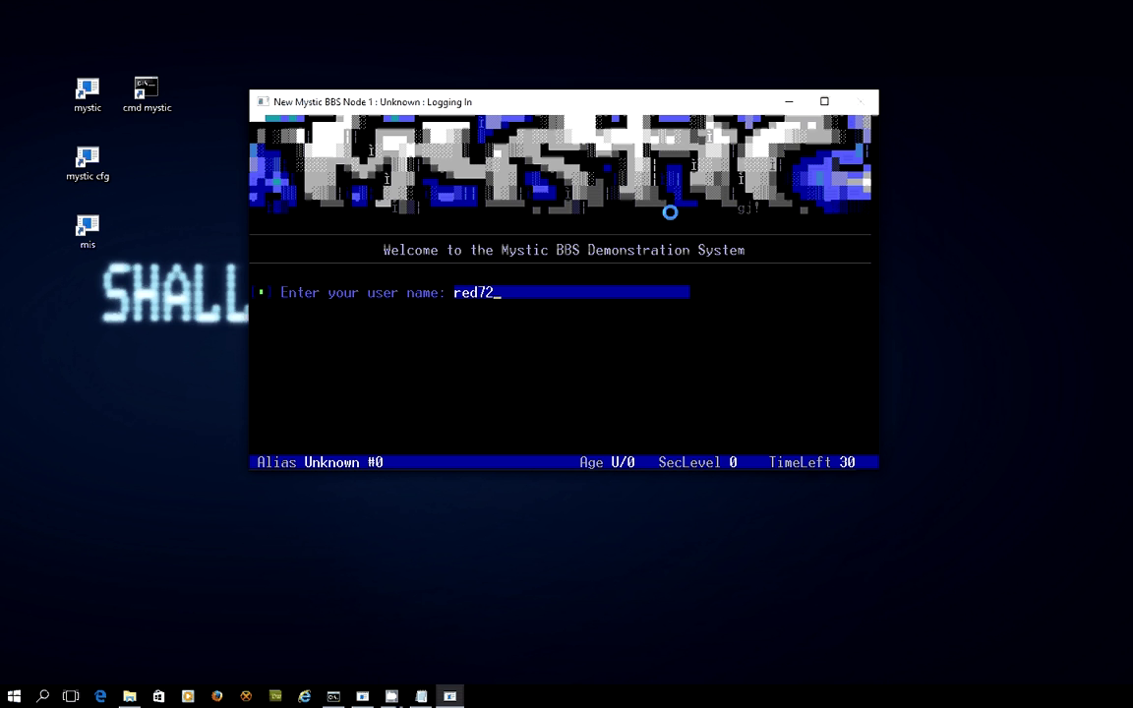
{"action": "key", "text": "Return"}
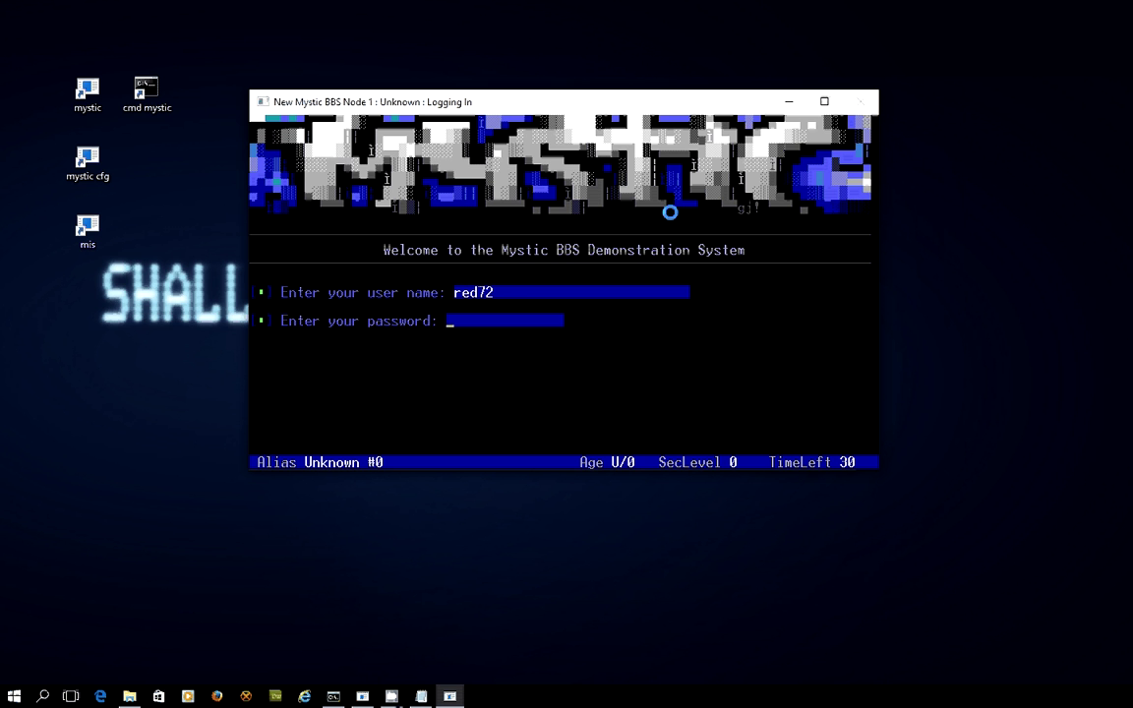
{"action": "type", "text": "****"}
{"action": "key", "text": "Return"}
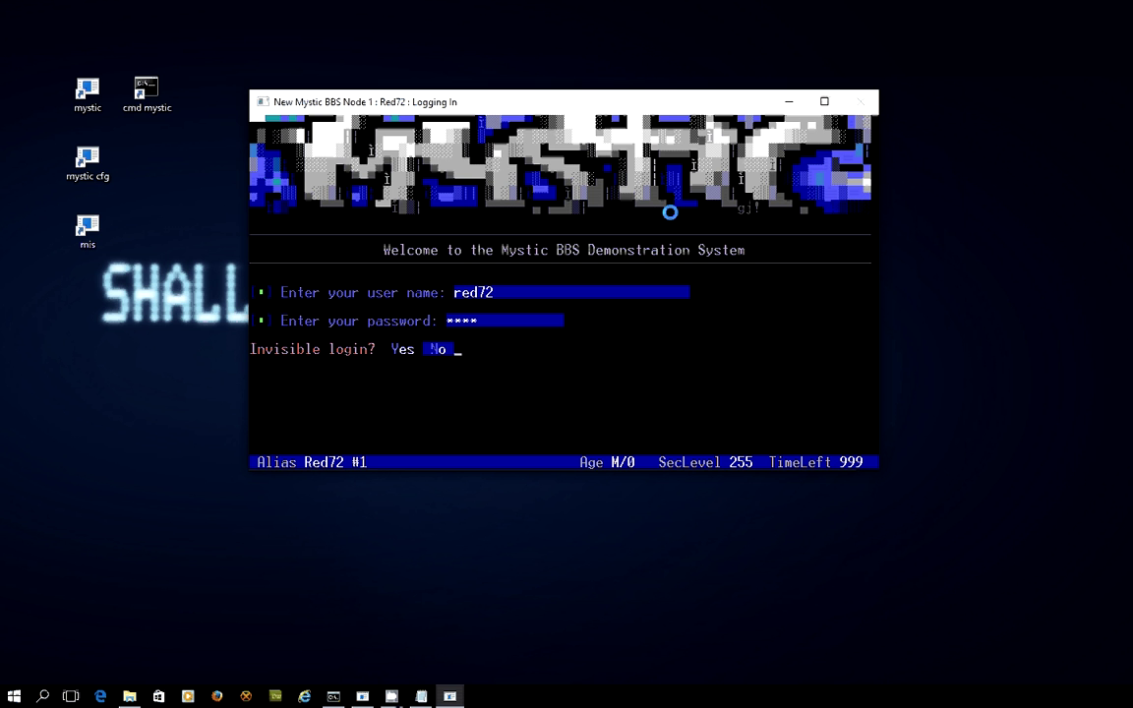
{"action": "key", "text": "Return"}
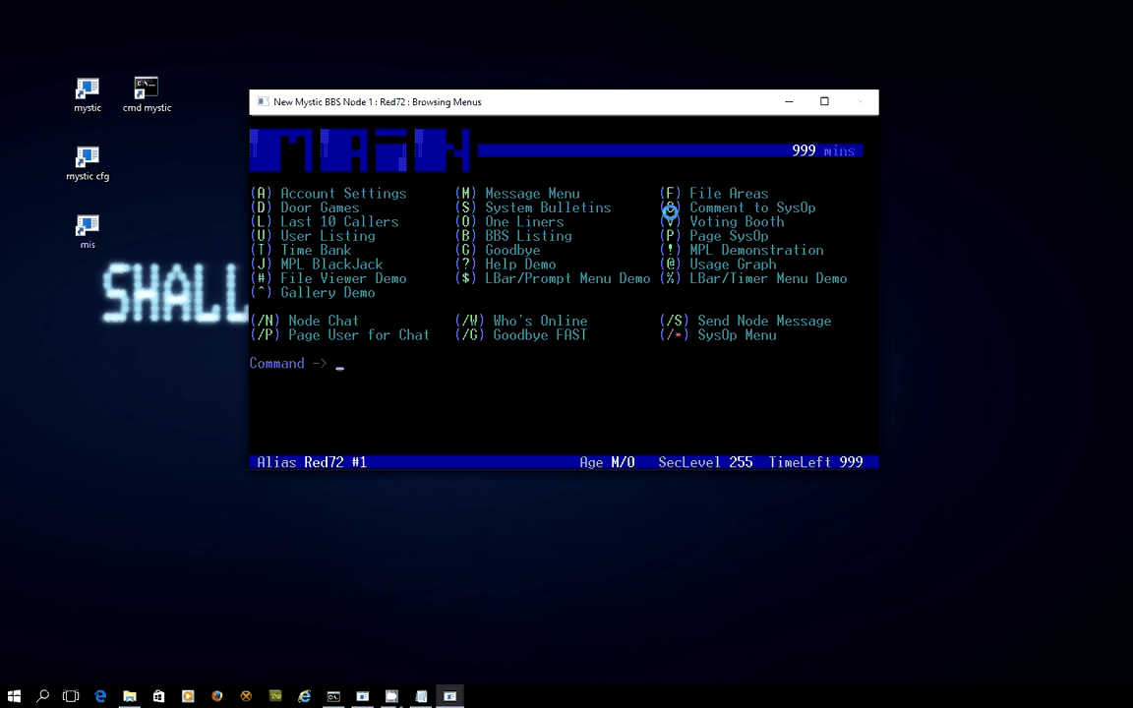
Go to the message menu, join the fsxNet message group, and check its message base listing with General Chat as the area.
{"action": "key", "text": "m"}
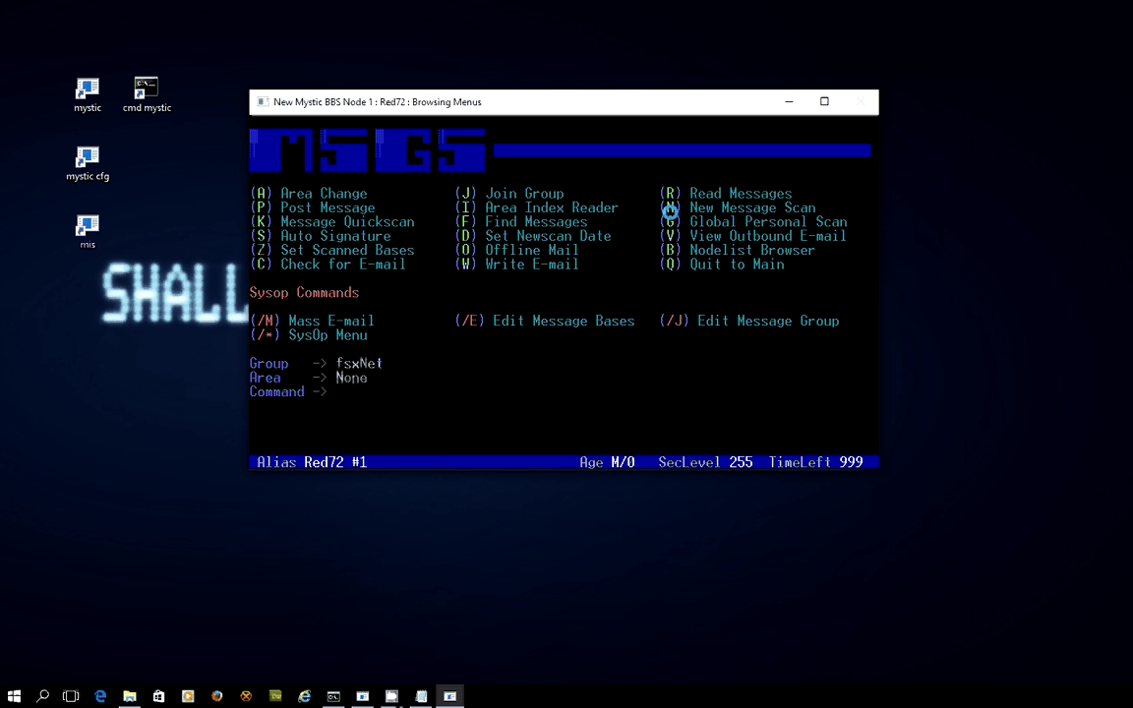
{"action": "key", "text": "j"}
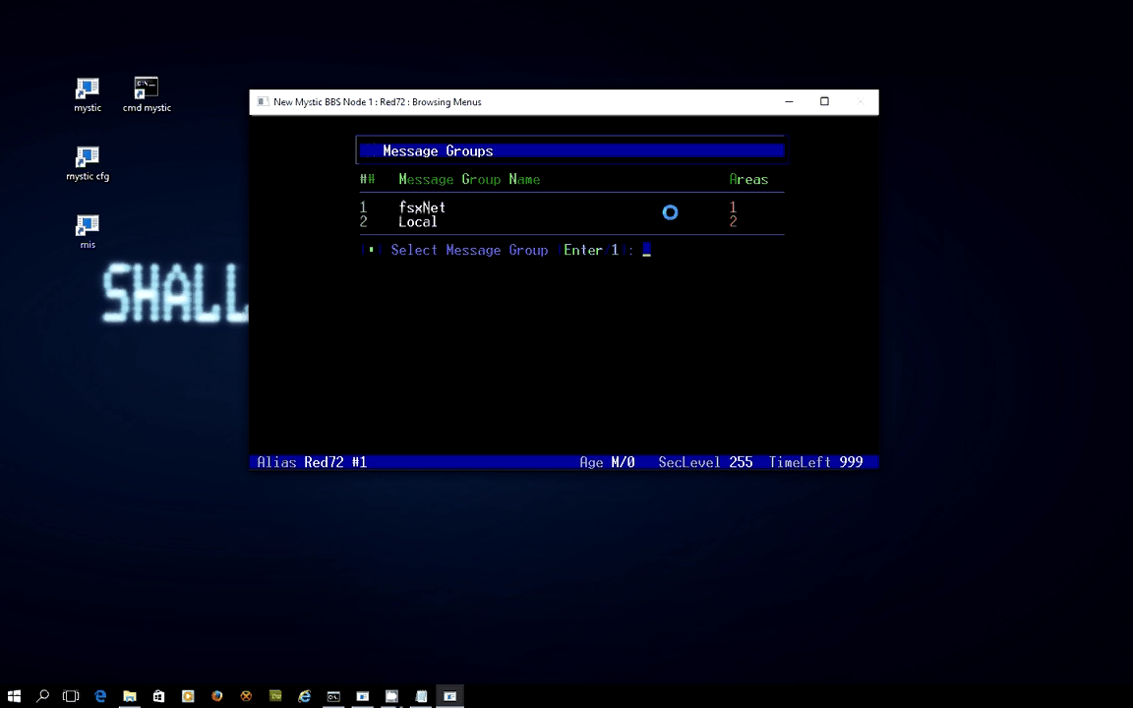
{"action": "key", "text": "Return"}
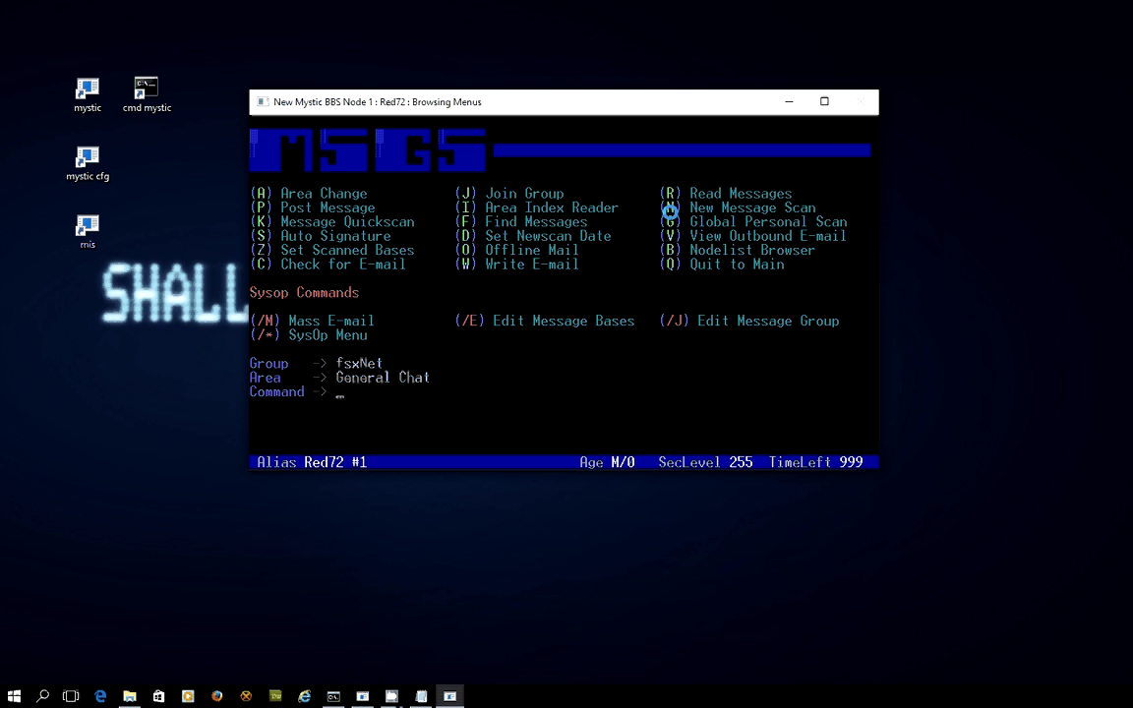
{"action": "key", "text": "a"}
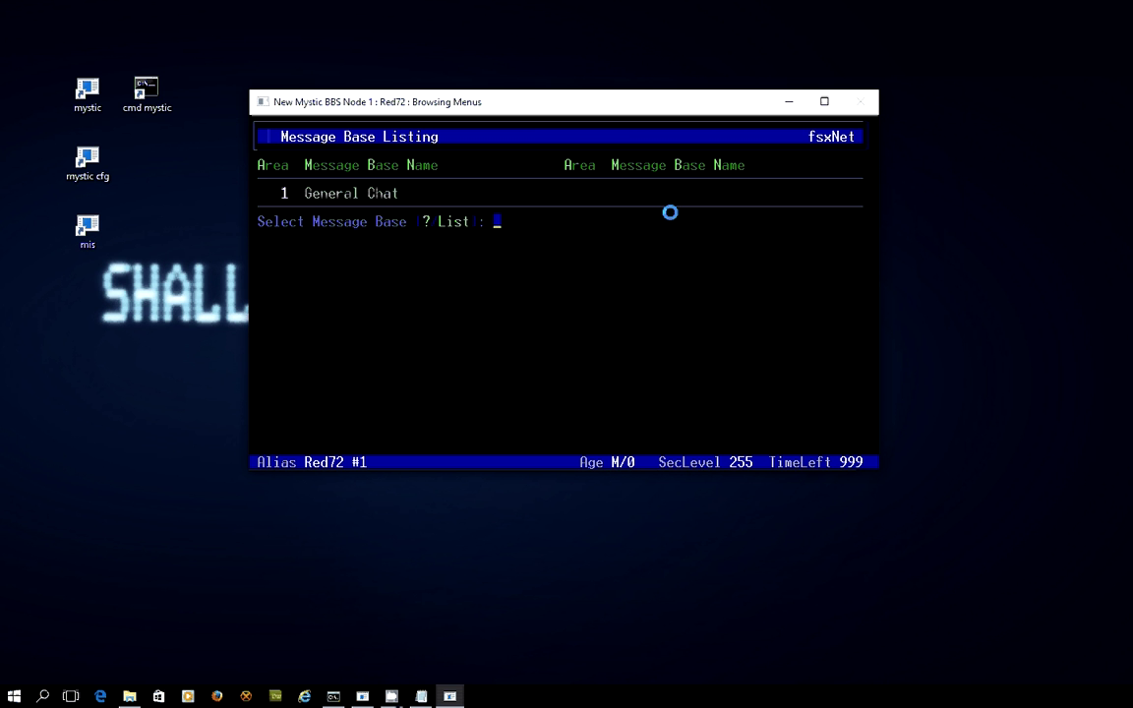
{"action": "key", "text": "Return"}
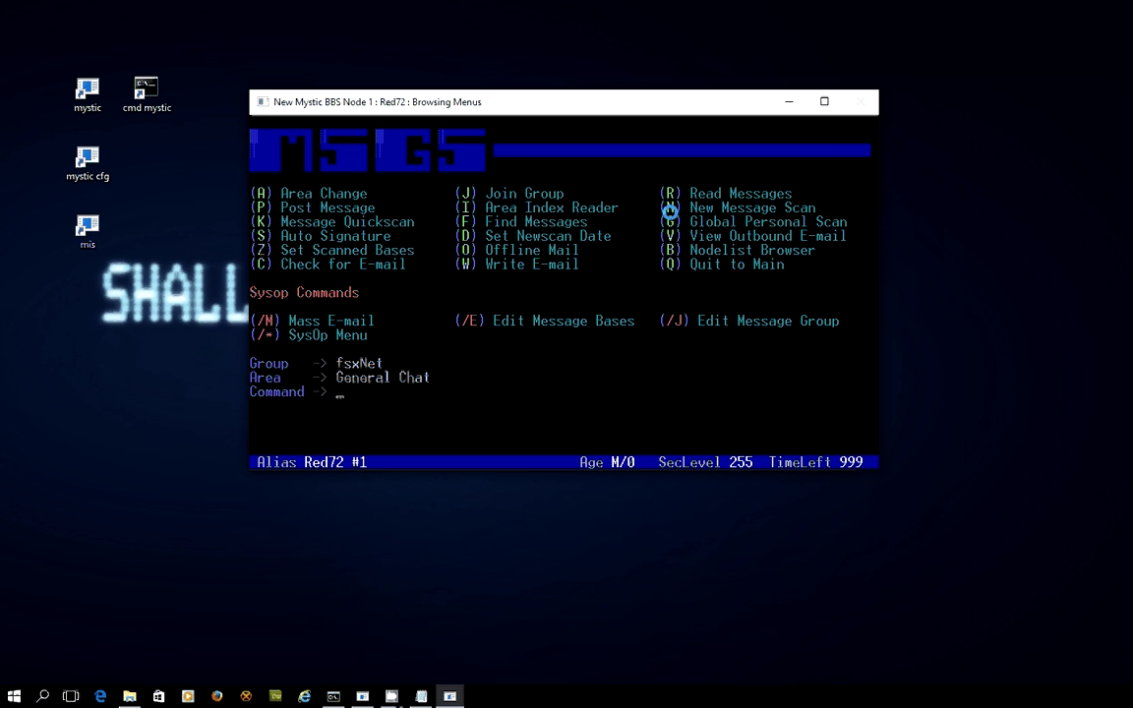
Open the General Chat message index and browse it from the last message back to the first.
{"action": "key", "text": "i"}
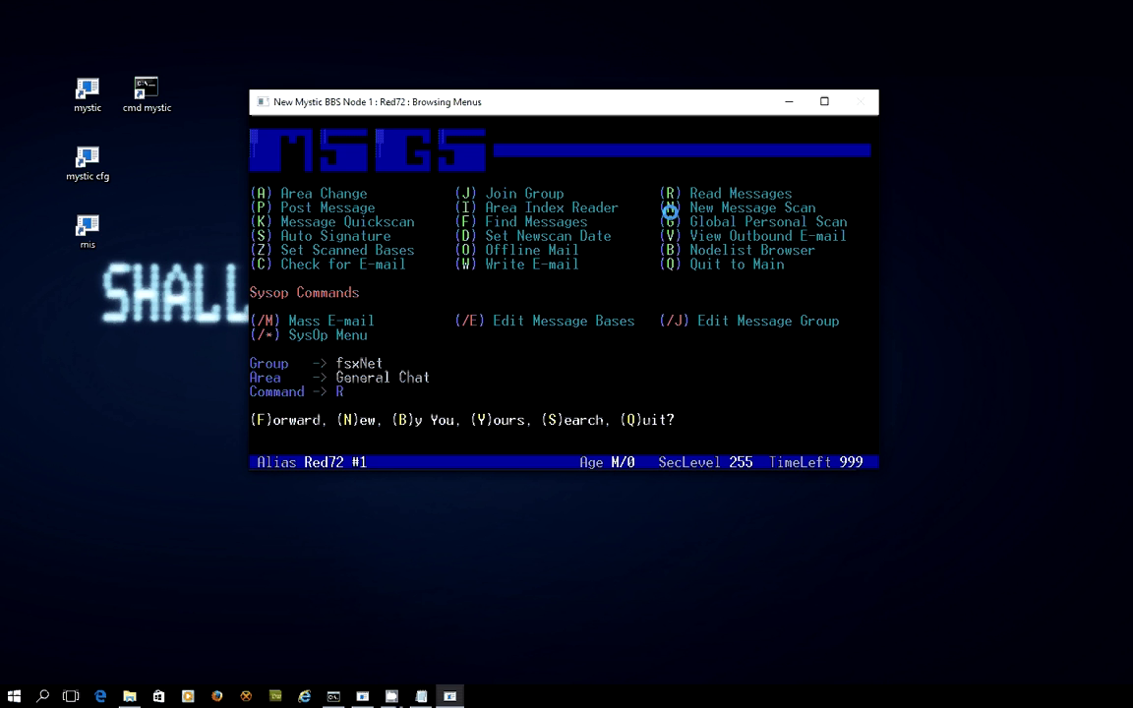
{"action": "key", "text": "Return"}
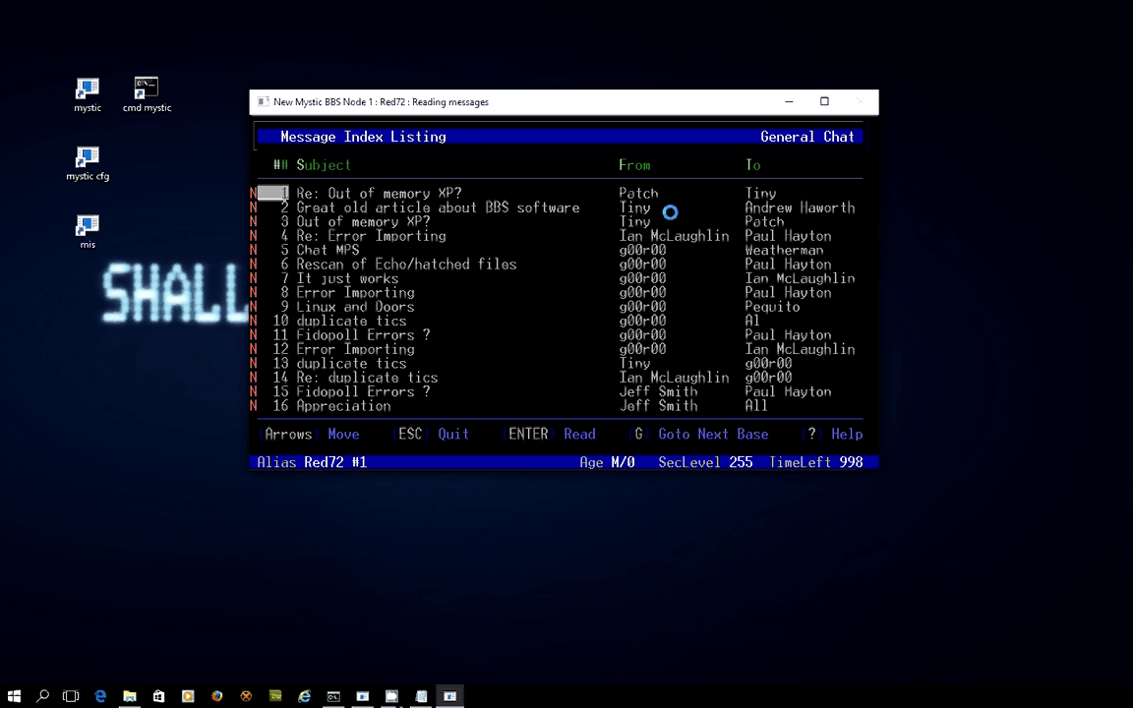
{"action": "key", "text": "End"}
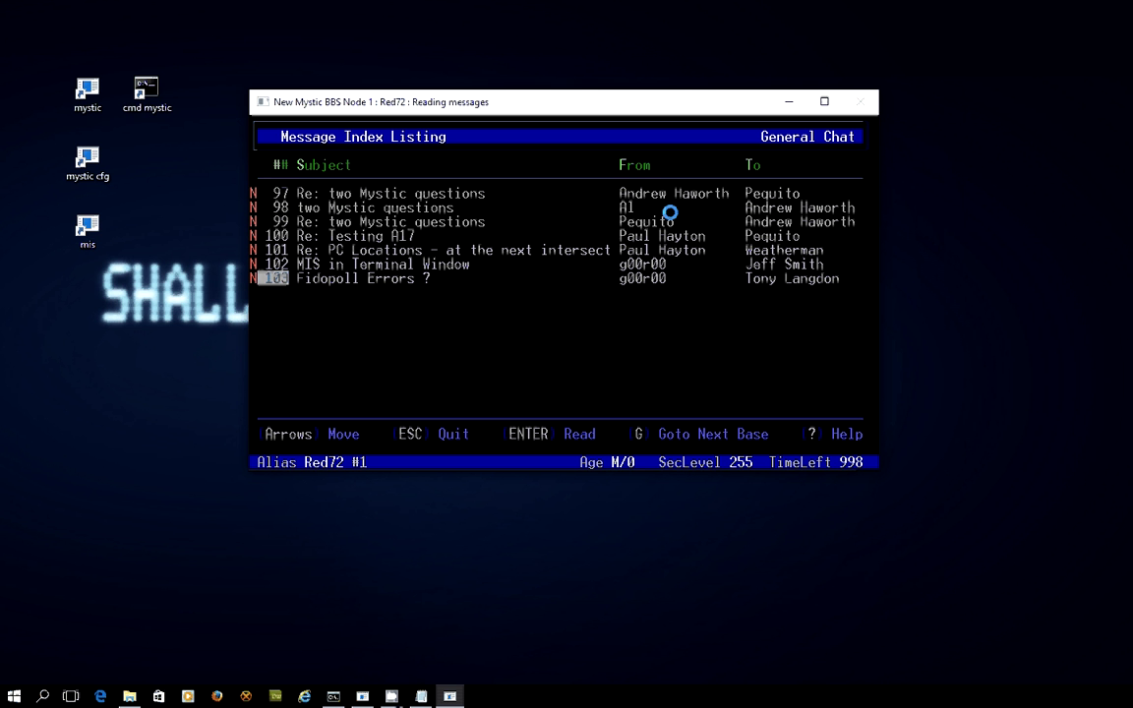
{"action": "key", "text": "Page_Up"}
{"action": "key", "text": "Page_Up"}
{"action": "key", "text": "Page_Up"}
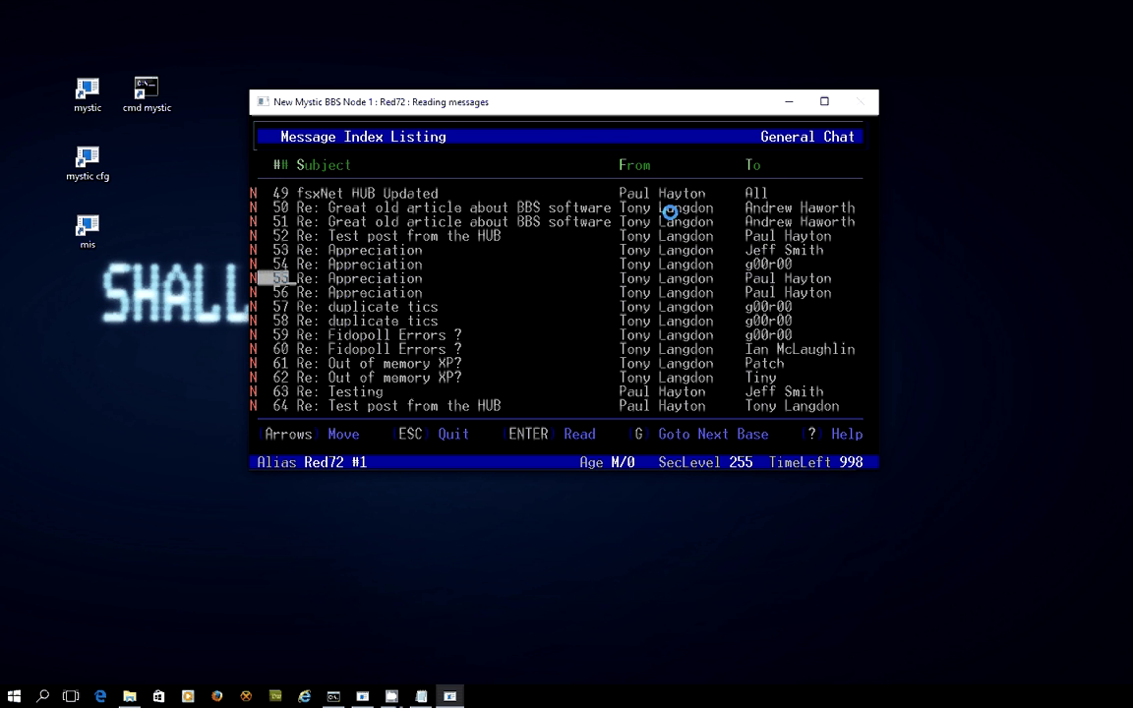
{"action": "key", "text": "Page_Up"}
{"action": "key", "text": "Page_Up"}
{"action": "key", "text": "Page_Up"}
{"action": "key", "text": "Page_Up"}
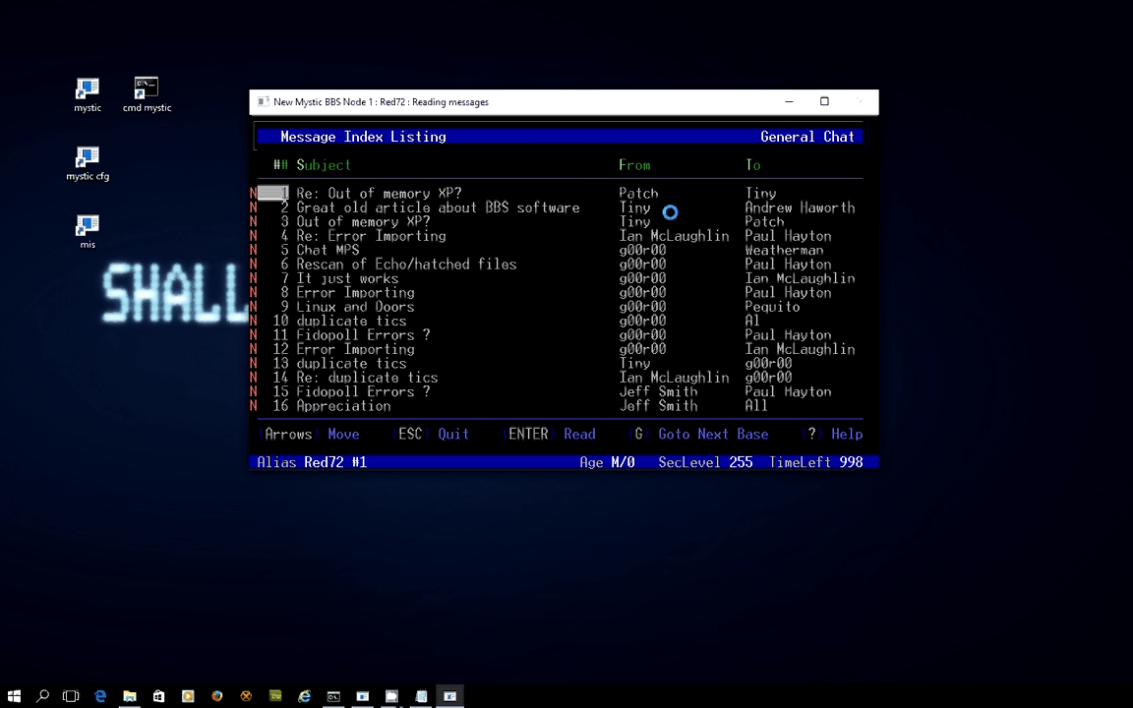
Open the first General Chat message and read through the following ones up to message 6, "Rescan of Echo/hatched files".
{"action": "key", "text": "Return"}
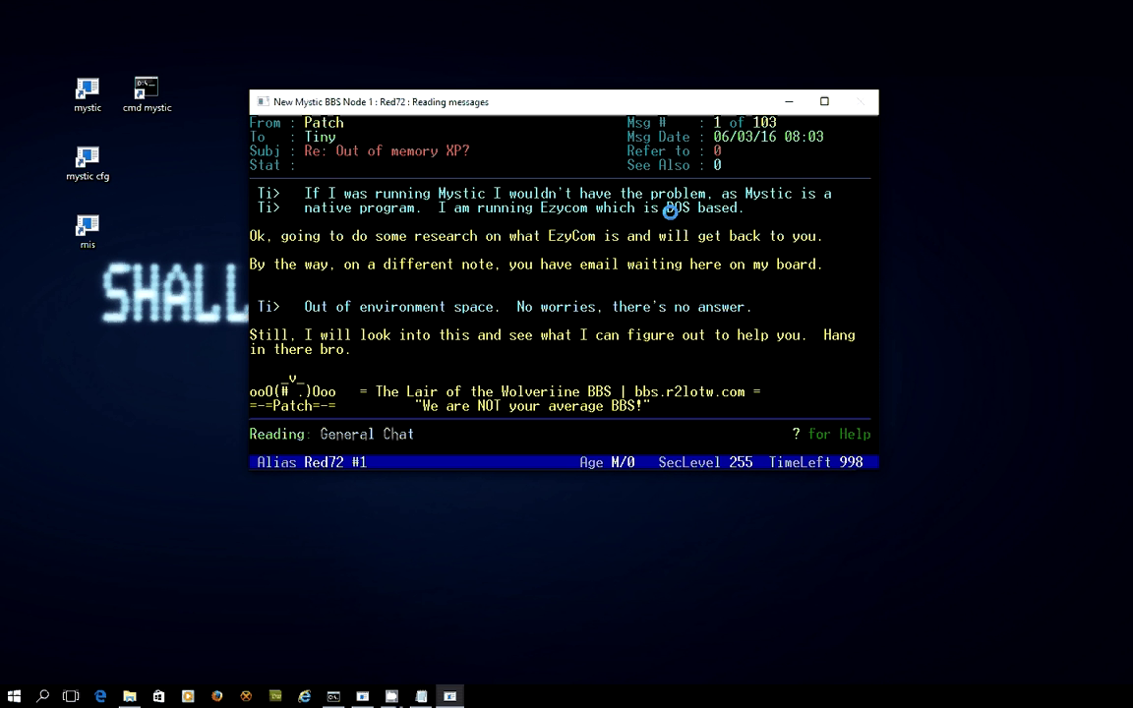
{"action": "key", "text": "Down"}
{"action": "key", "text": "Down"}
{"action": "key", "text": "Down"}
{"action": "key", "text": "Up"}
{"action": "key", "text": "Up"}
{"action": "key", "text": "Up"}
{"action": "key", "text": "Right"}
{"action": "key", "text": "Right"}
{"action": "key", "text": "Right"}
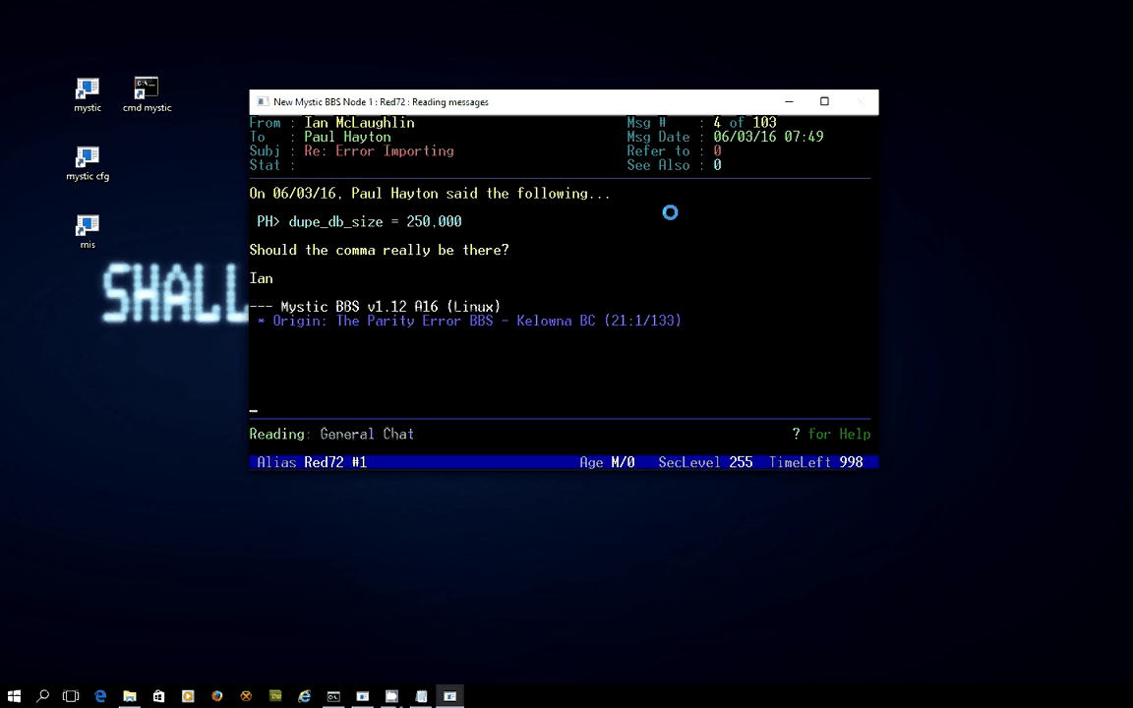
{"action": "key", "text": "Left"}
{"action": "key", "text": "Right"}
{"action": "key", "text": "Right"}
{"action": "key", "text": "Right"}
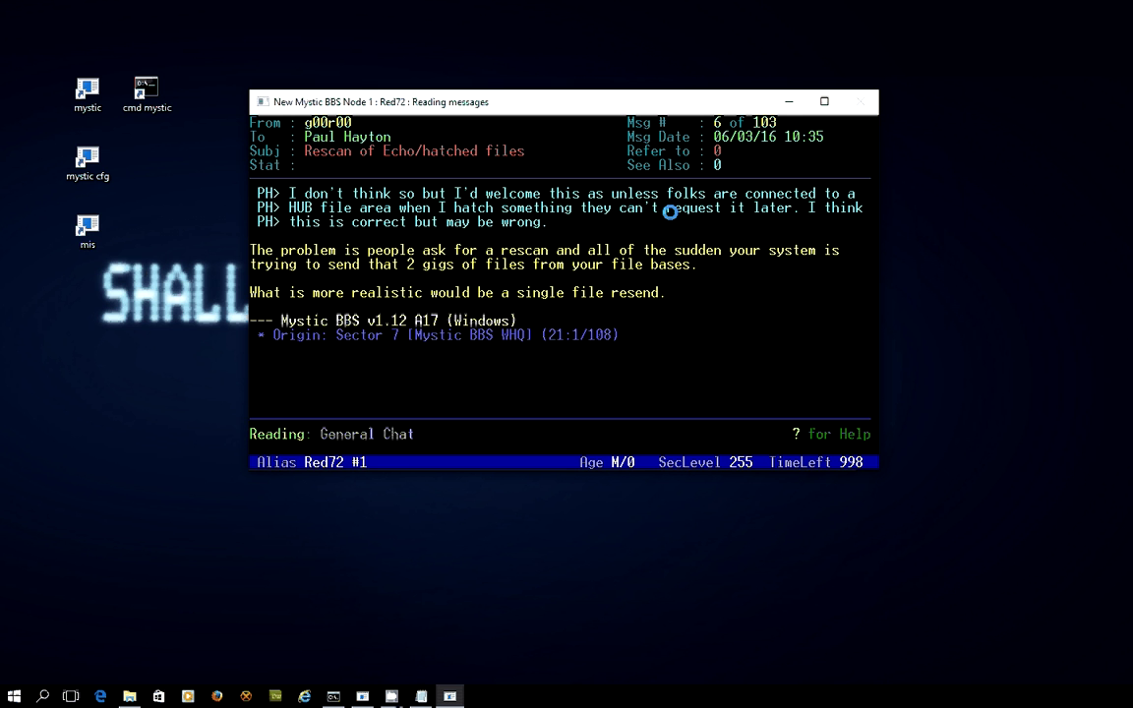
Examine the hidden control lines of message 6, then read on to message 9 and quit to the message menu.
{"action": "key", "text": "v"}
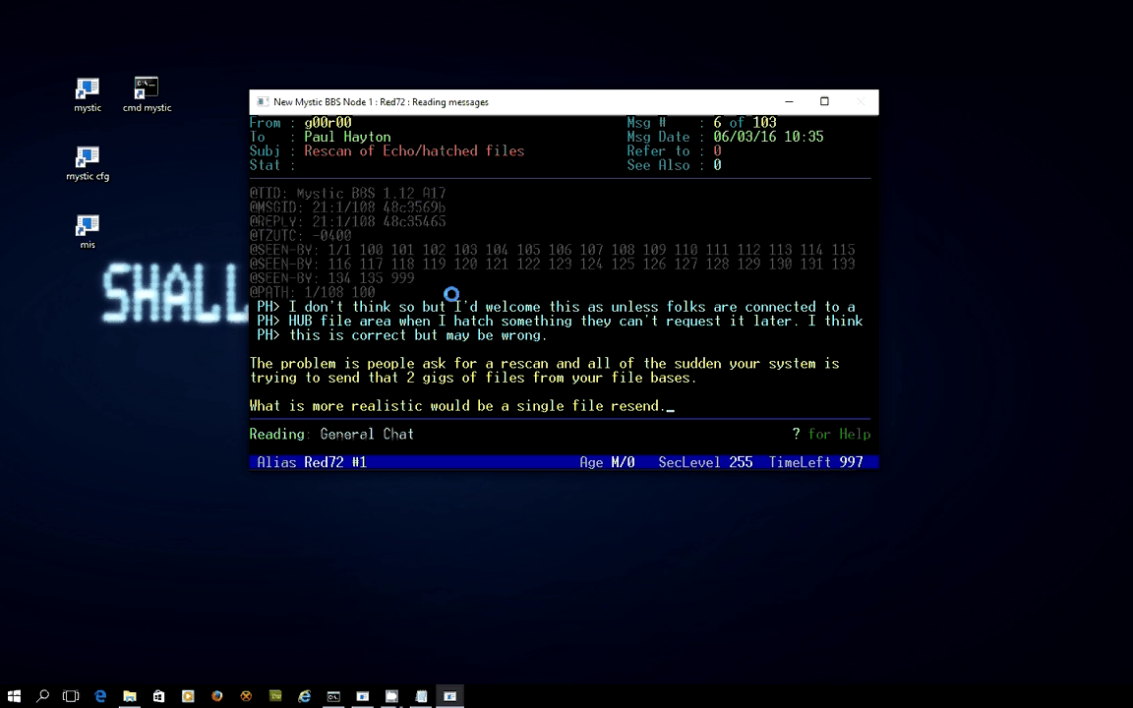
{"action": "key", "text": "Page_Down"}
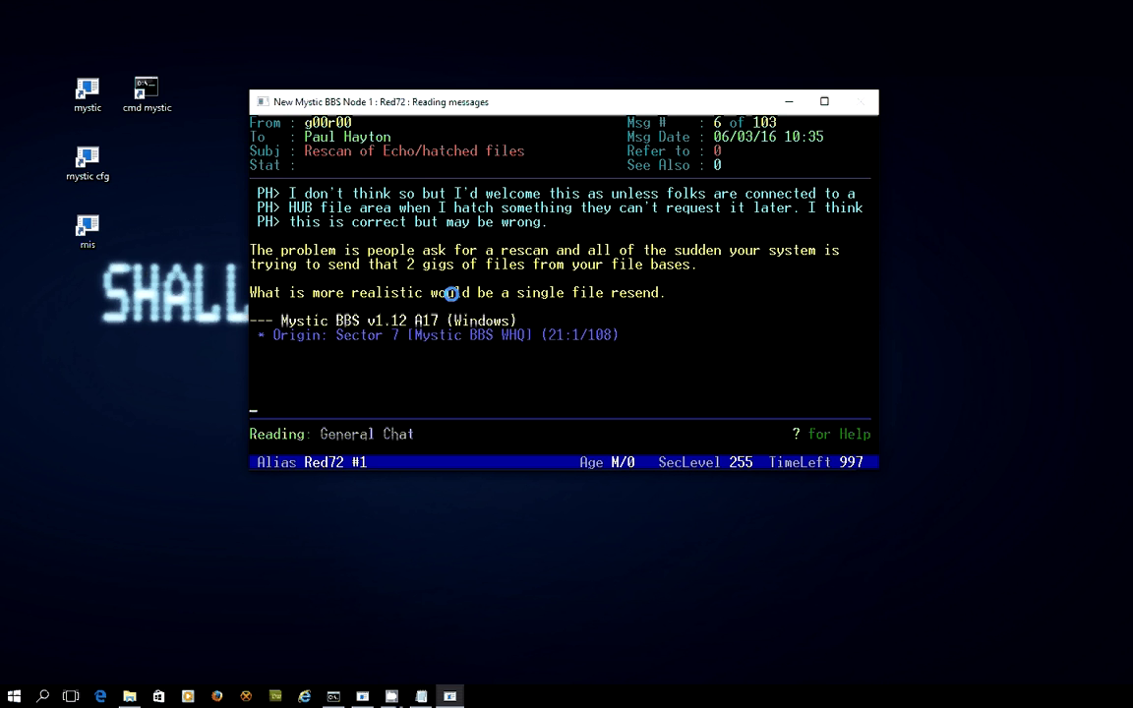
{"action": "key", "text": "Right"}
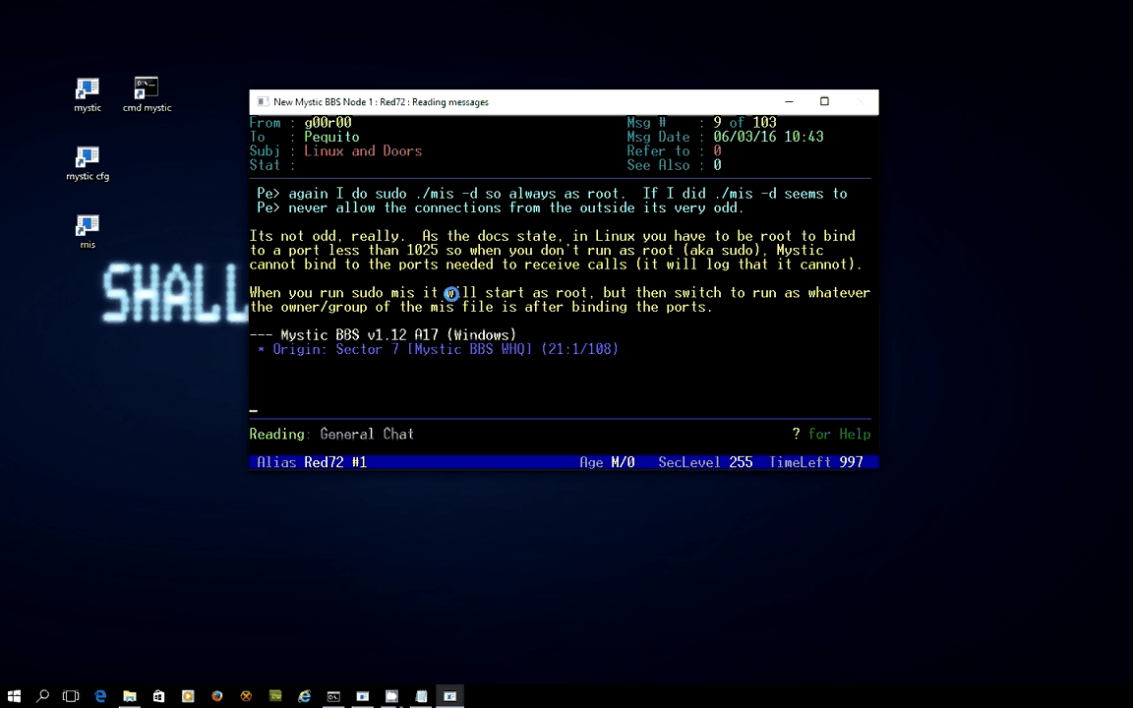
{"action": "key", "text": "q"}
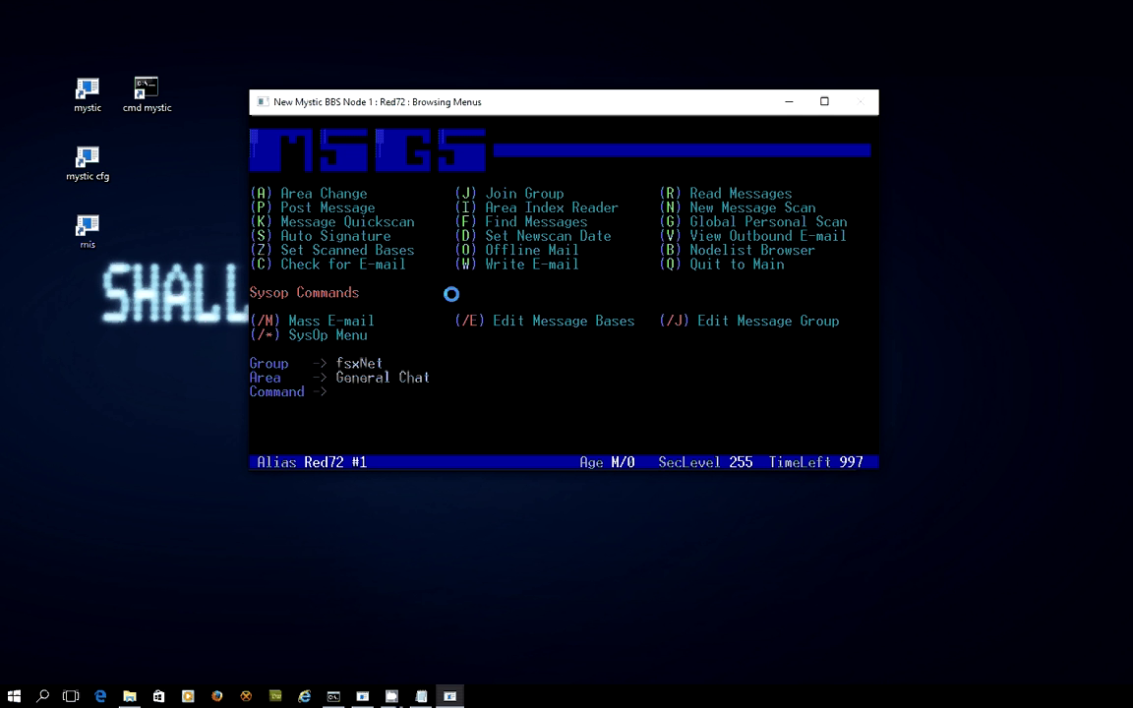